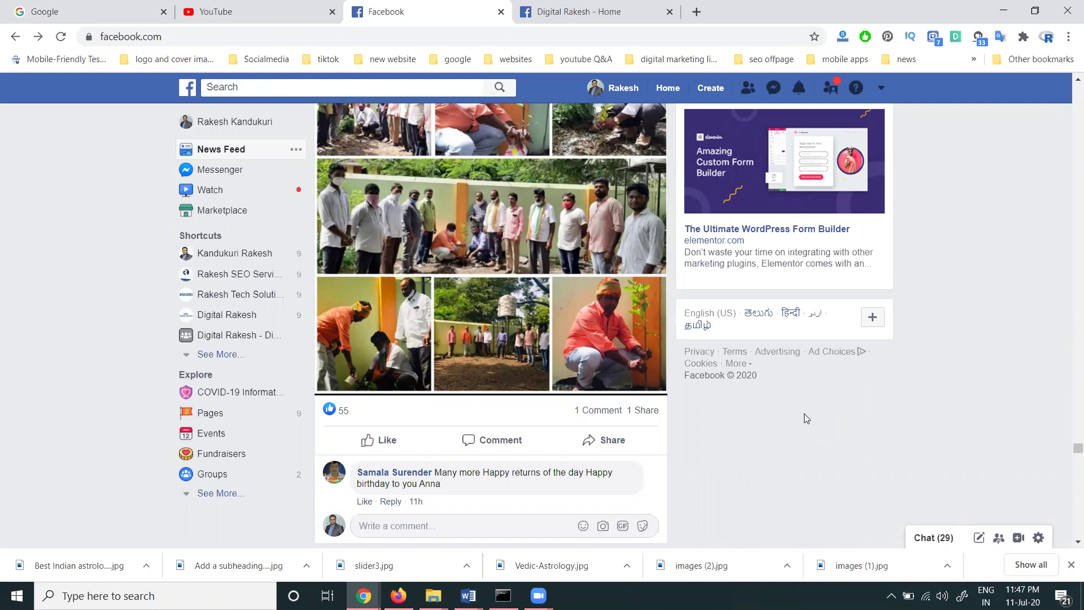
Step: Search Facebook for "seo" and restrict the results to groups
left_click(278, 86)
type("seo")
key("Return")
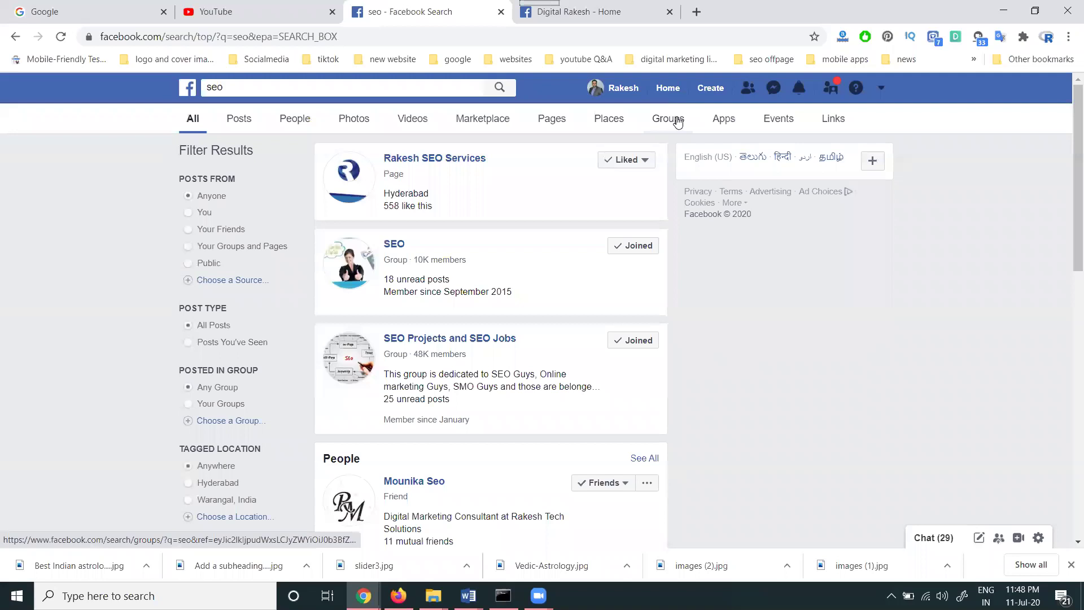
left_click(678, 123)
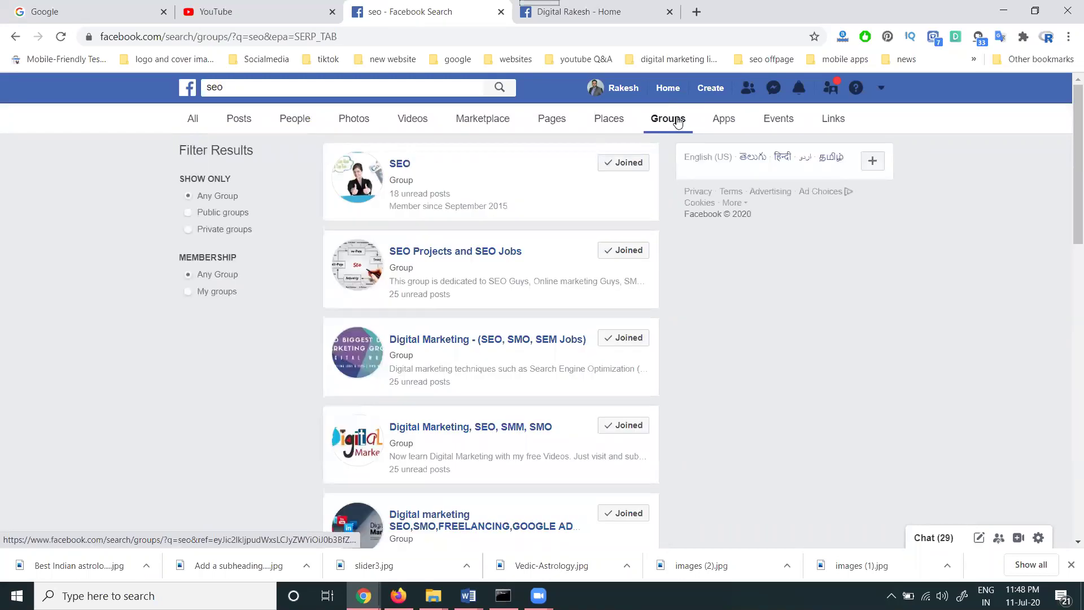
Step: Find the not yet joined Freelance Digital Marketing,SEO,Content Writing,Website Development group in the results and start joining it
scroll(621, 220, "down", 1)
scroll(616, 226, "up", 1)
scroll(614, 228, "down", 3)
scroll(614, 228, "down", 10)
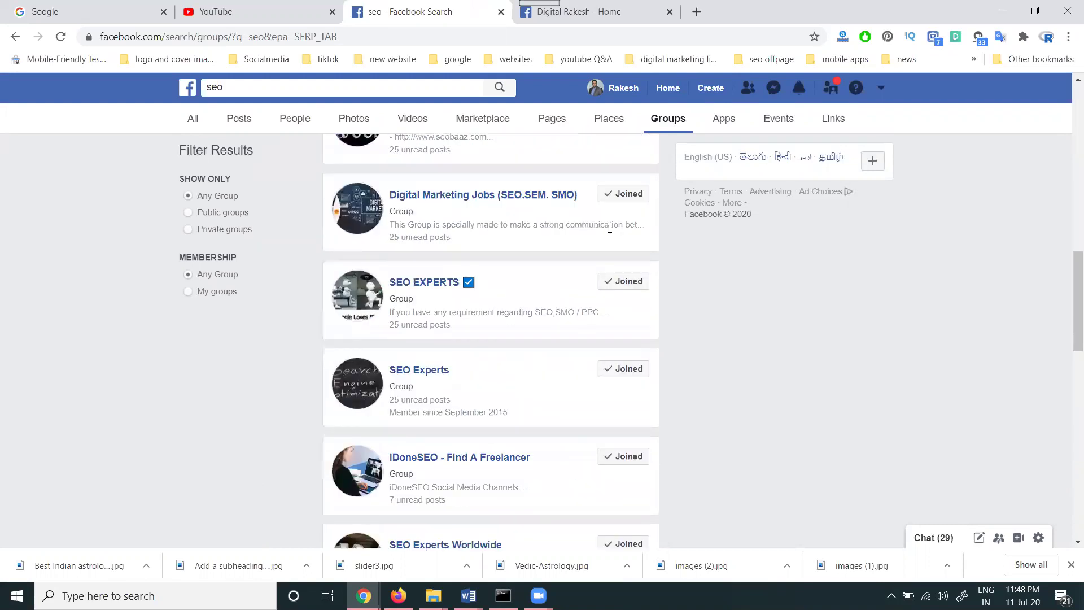
scroll(610, 228, "down", 5)
scroll(609, 236, "down", 6)
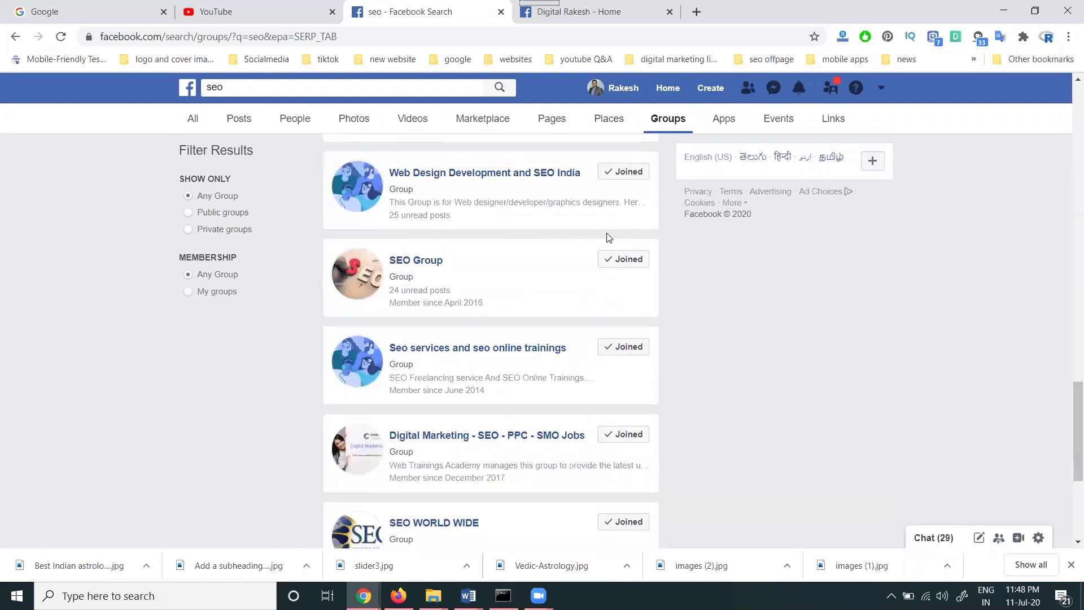
scroll(609, 237, "down", 10)
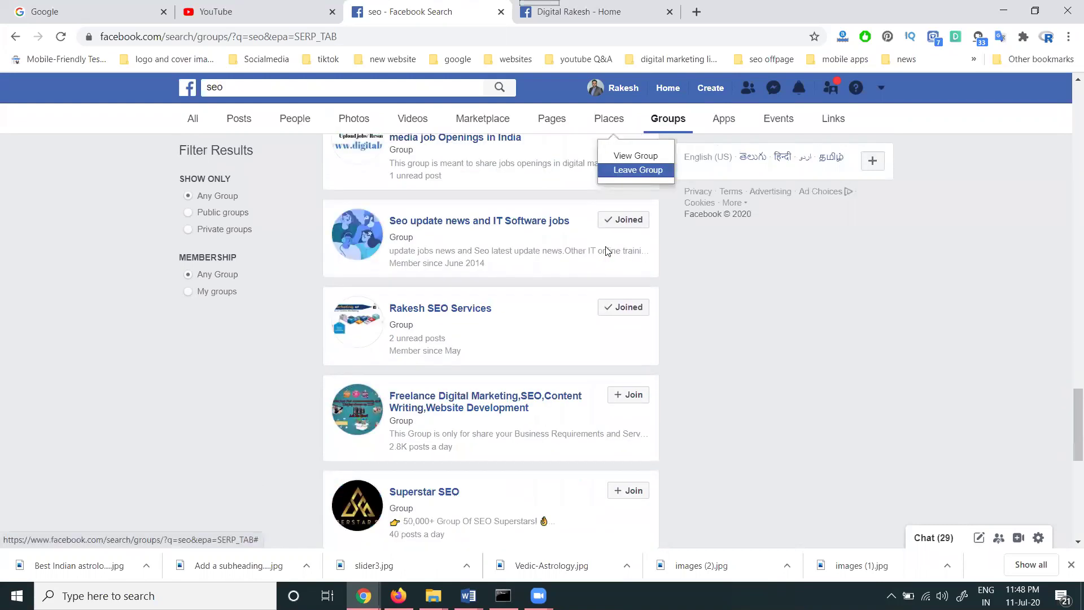
scroll(607, 250, "up", 2)
scroll(615, 264, "down", 2)
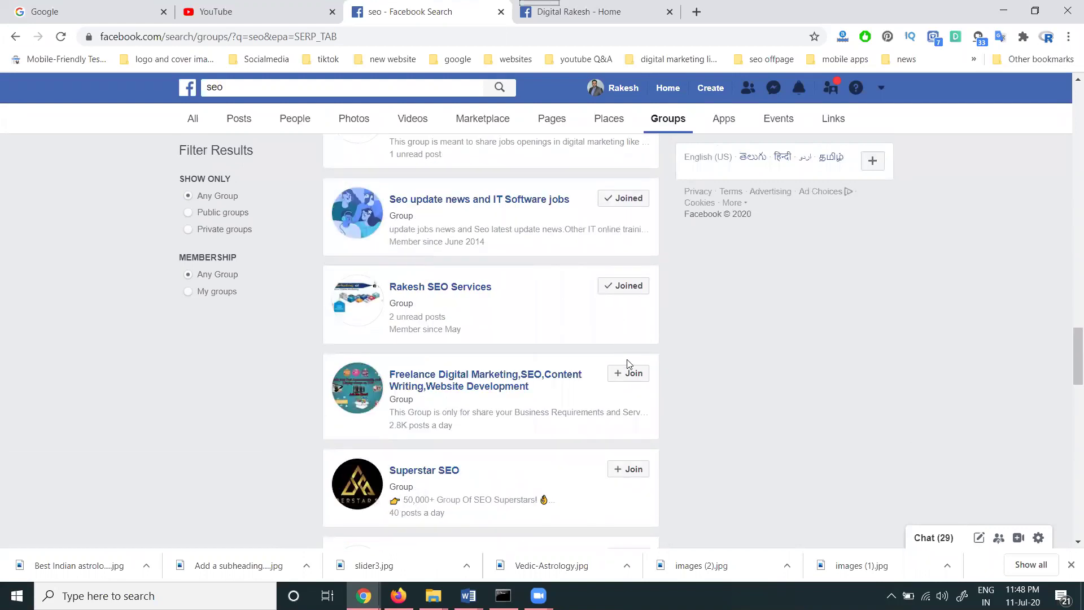
left_click(628, 373)
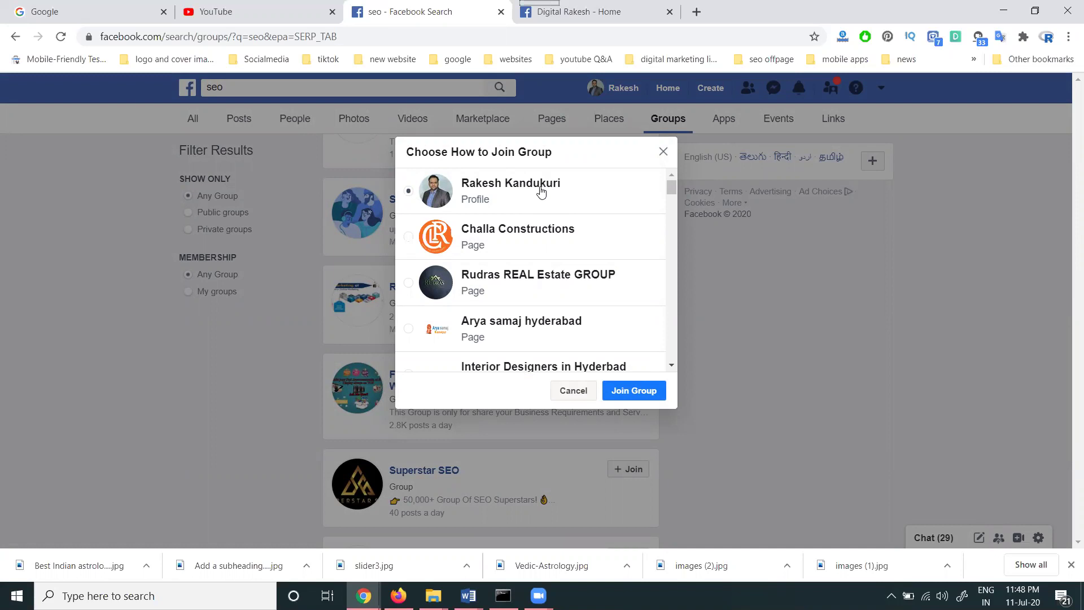
Step: Display the Groups section of the Digital Rakesh page, and open a blank browser tab
left_click(585, 16)
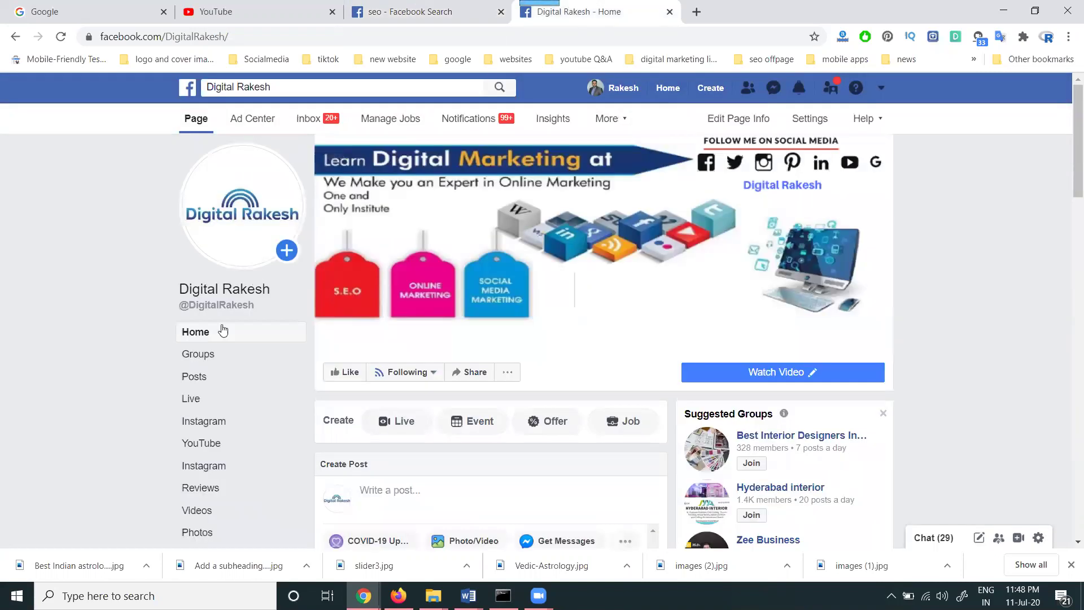
left_click(220, 360)
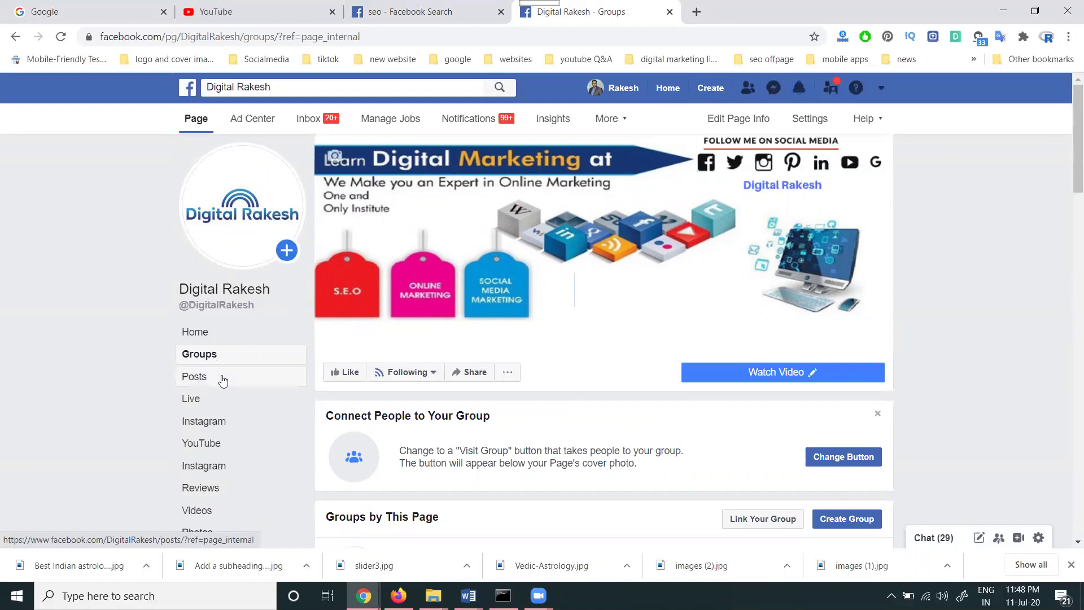
left_click(696, 11)
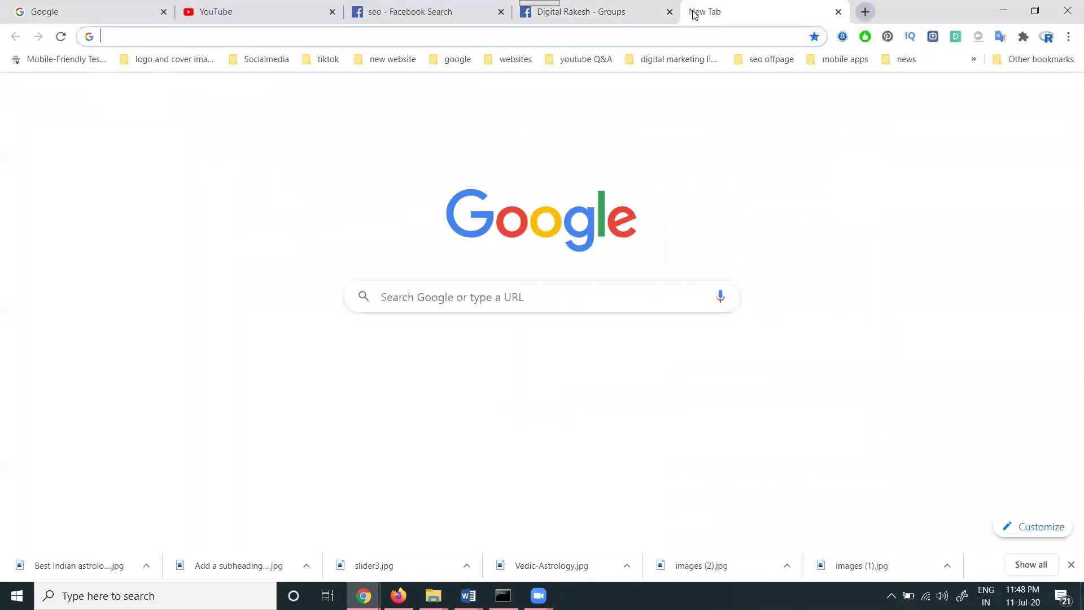
type("b")
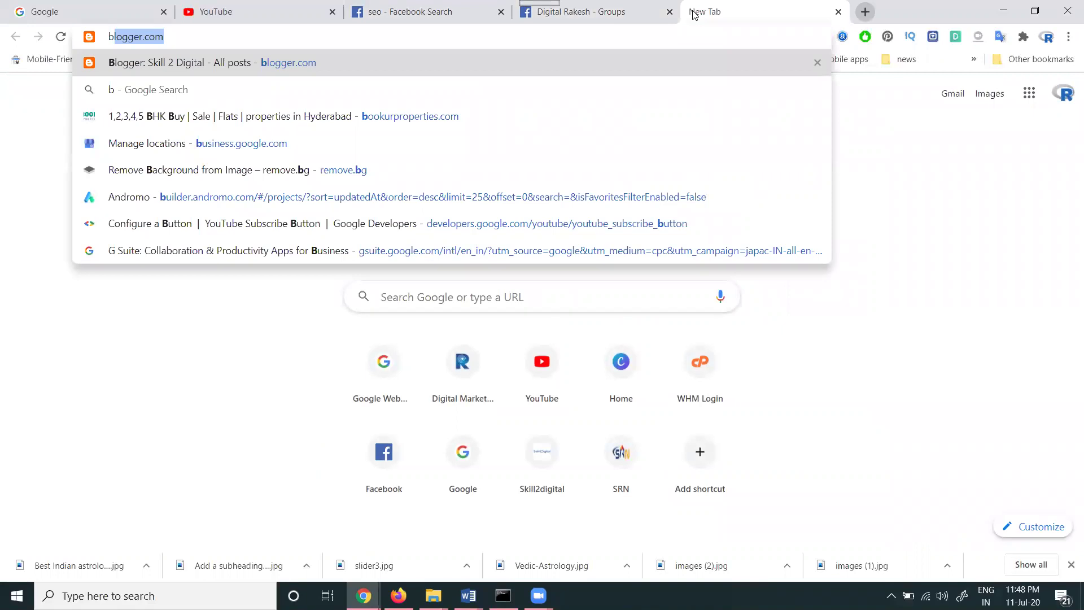
type("us")
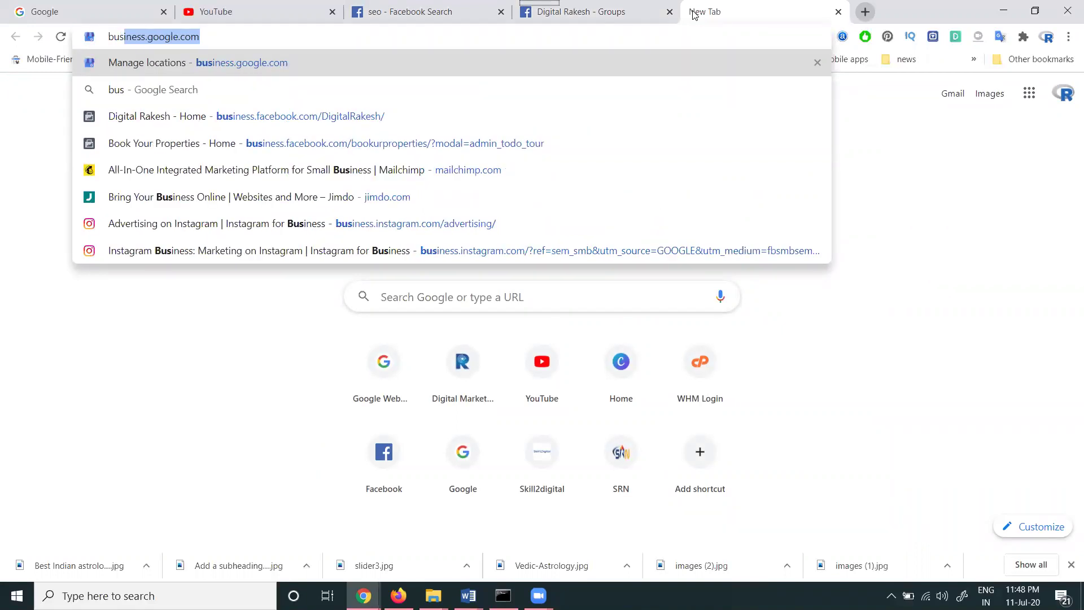
key("Left")
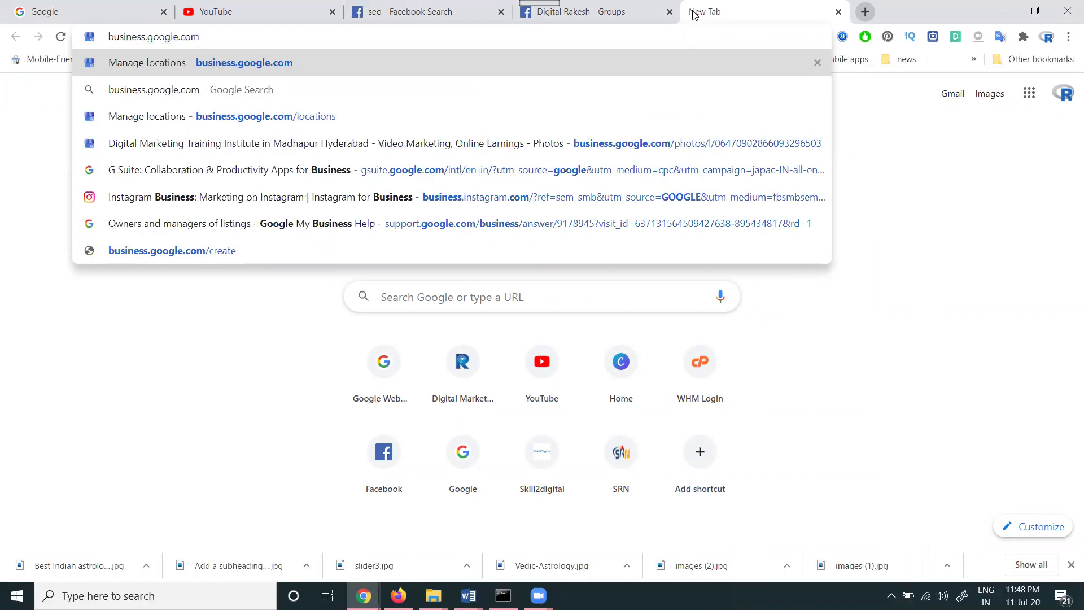
key("Right")
key("ctrl+a")
type("b")
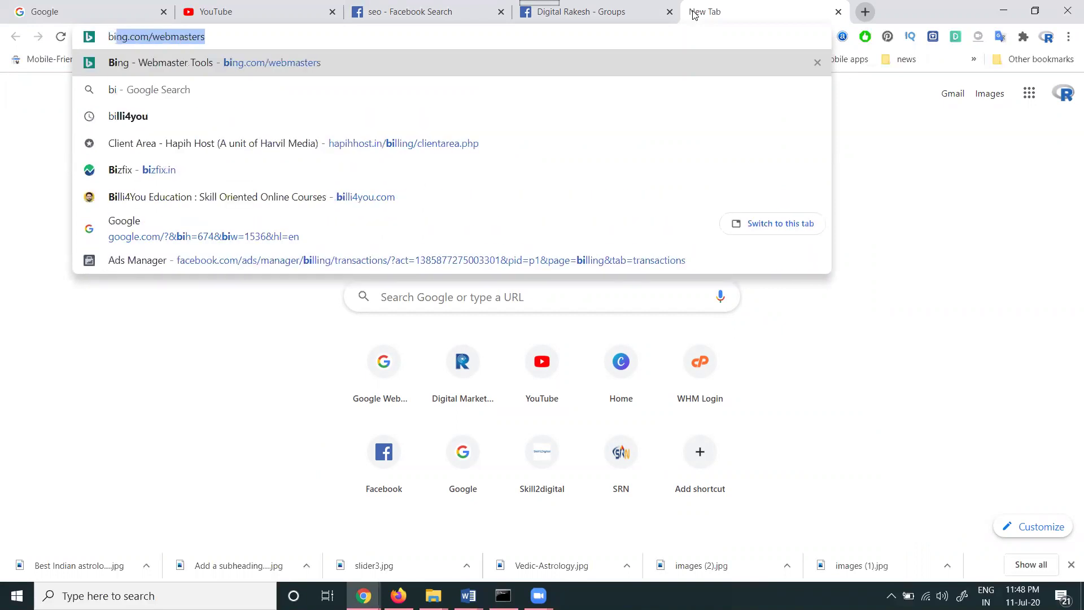
key("BackSpace")
key("BackSpace")
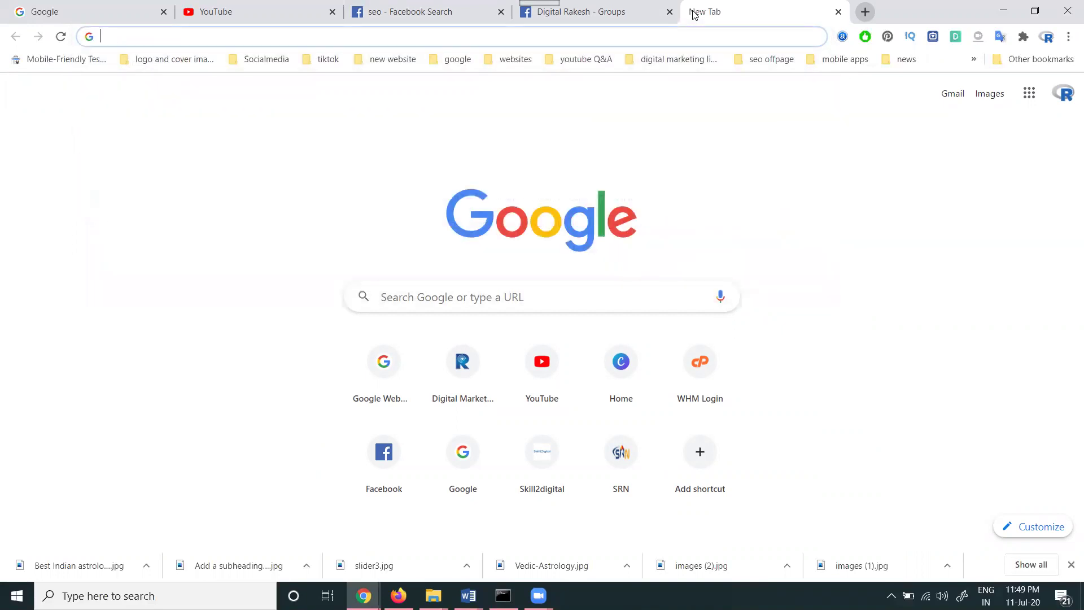
Step: Open the Digital Rakesh page at its business.facebook.com/DigitalRakesh address
type("bu")
key("BackSpace")
type("s")
key("BackSpace")
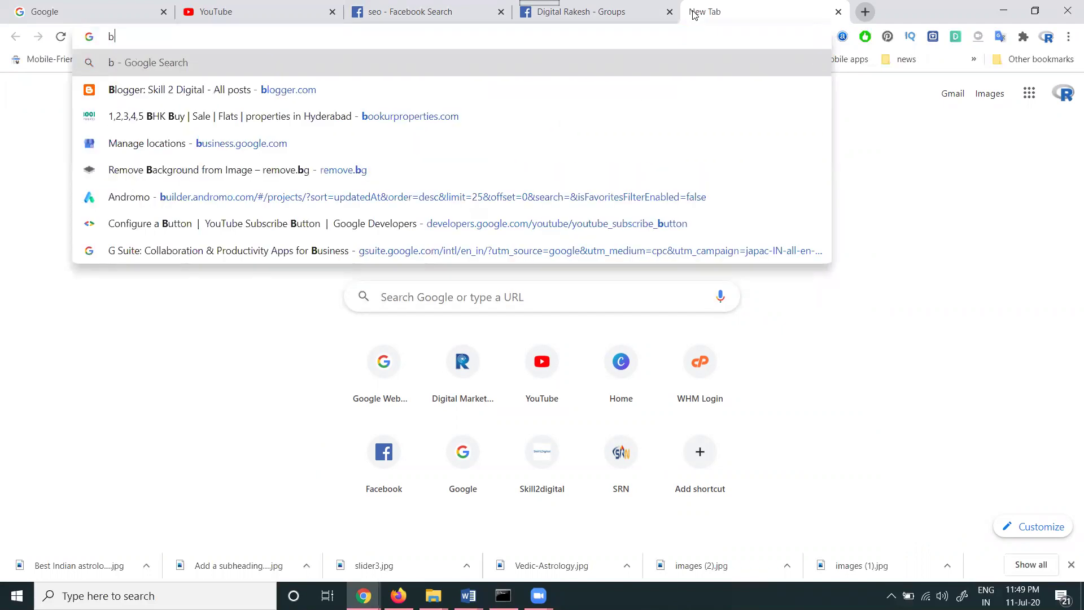
type("usiness.google.com")
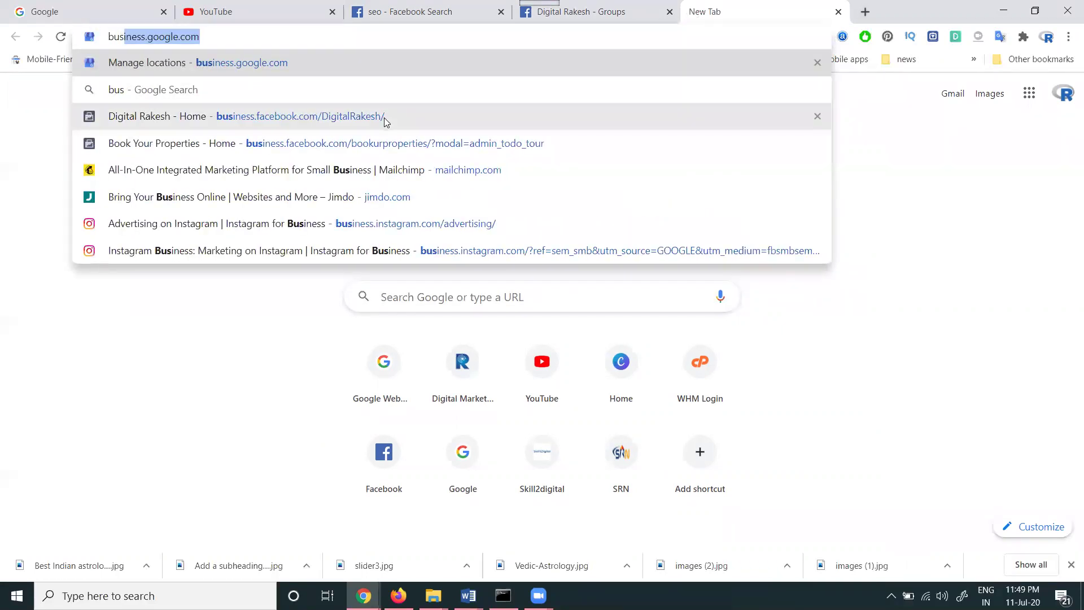
left_click(384, 117)
Step: Compare the web addresses of the regular and business versions of the Digital Rakesh page
left_click(591, 17)
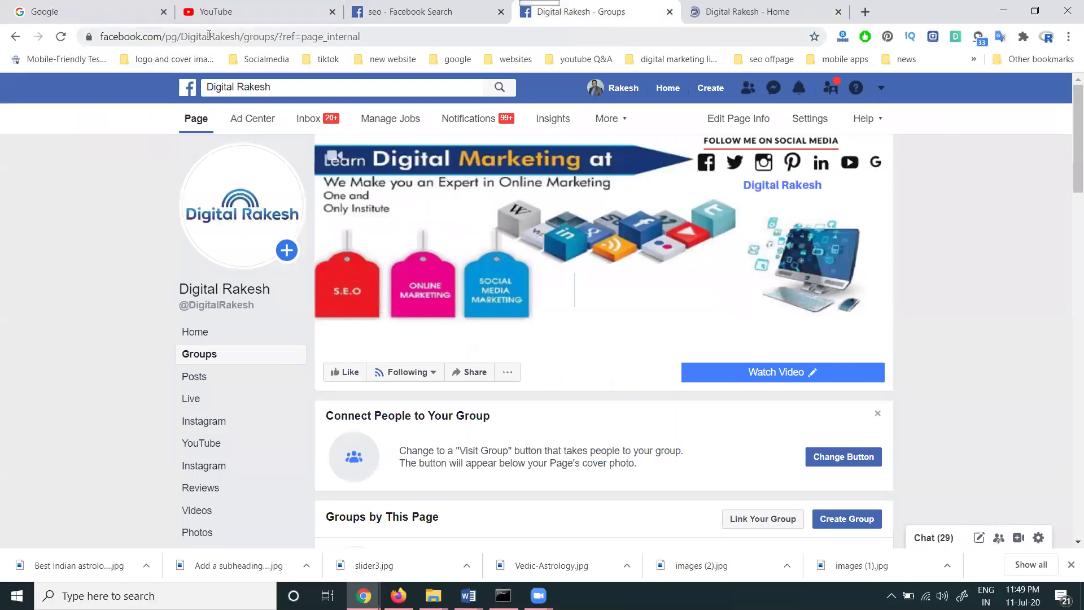
double_click(265, 36)
left_click(715, 12)
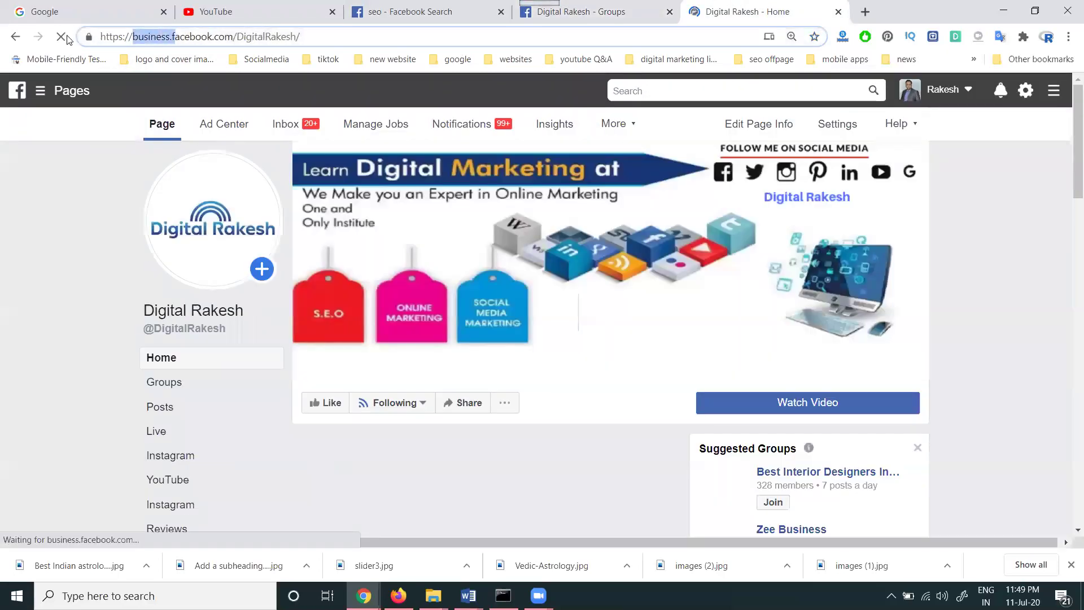
left_click(599, 12)
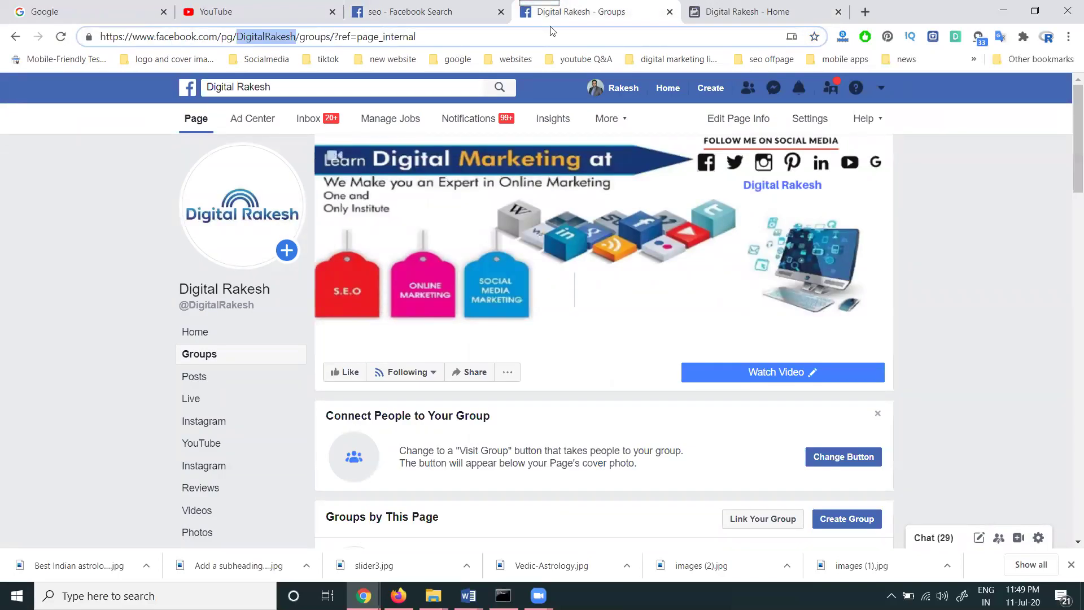
Step: Open the post composer on the business version of the Digital Rakesh page to view its sharing destinations
left_click(713, 5)
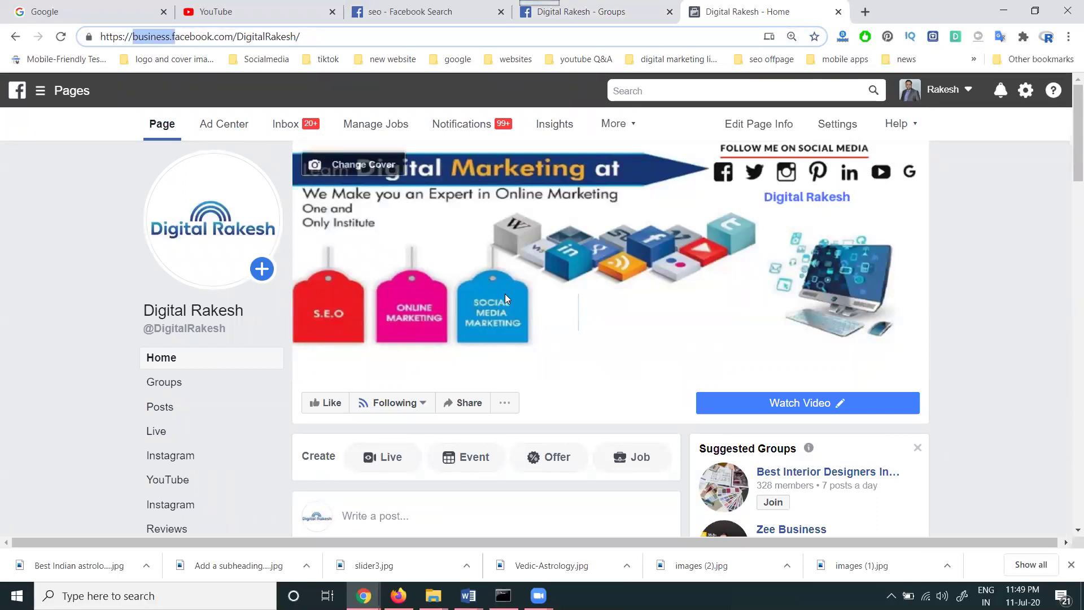
scroll(505, 294, "down", 4)
left_click(445, 297)
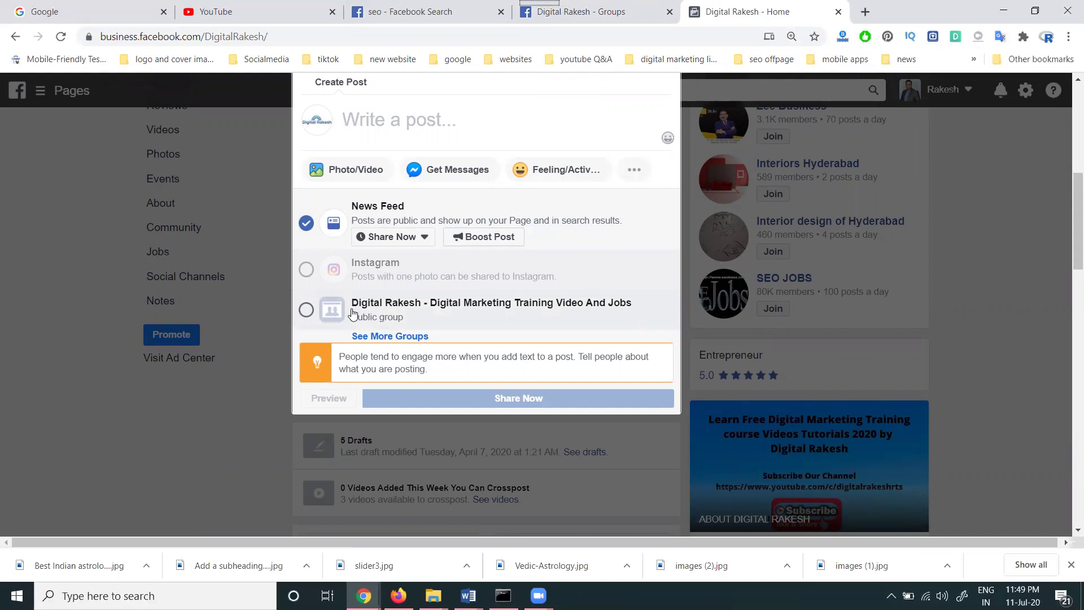
Step: Review the list of groups linked to the regular Digital Rakesh page
left_click(394, 12)
left_click(525, 19)
scroll(548, 107, "down", 4)
scroll(547, 108, "down", 2)
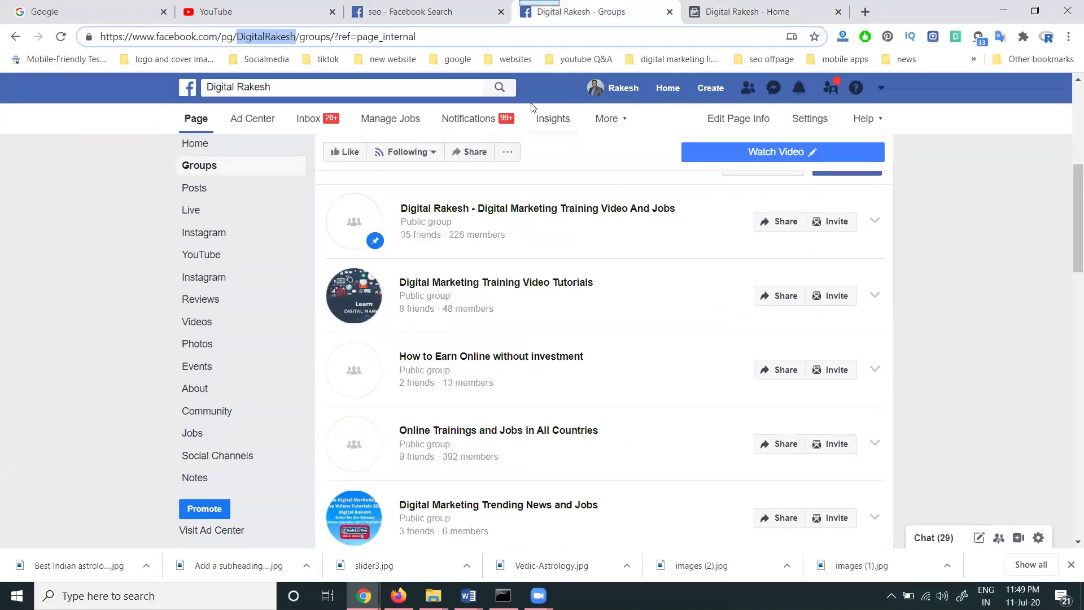
Step: Inspect the published posts and their Share option on the page's home, and check the business version's composer again
left_click(189, 145)
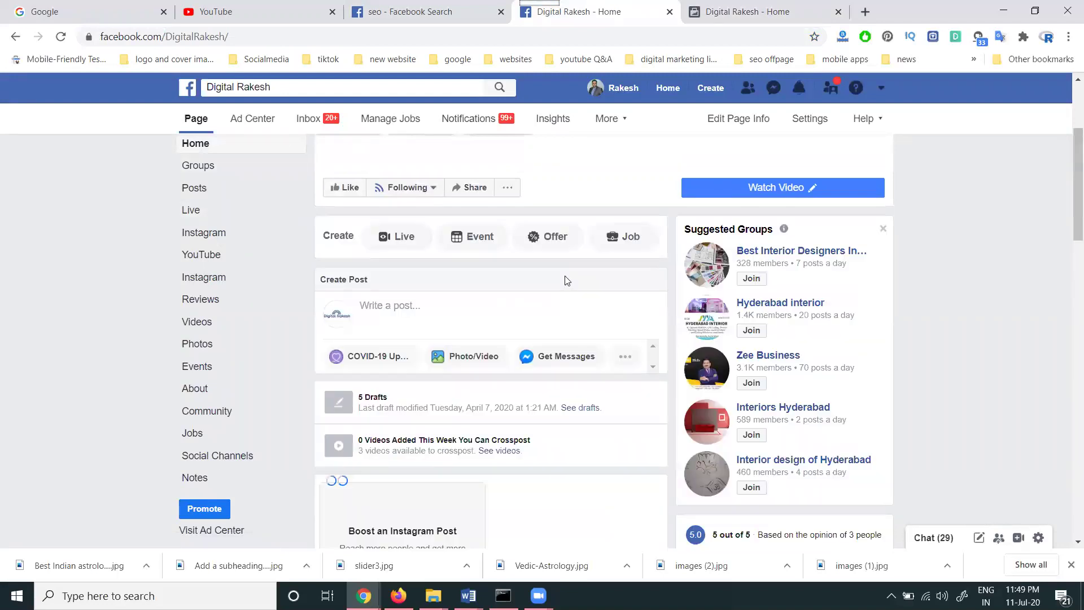
scroll(566, 279, "down", 10)
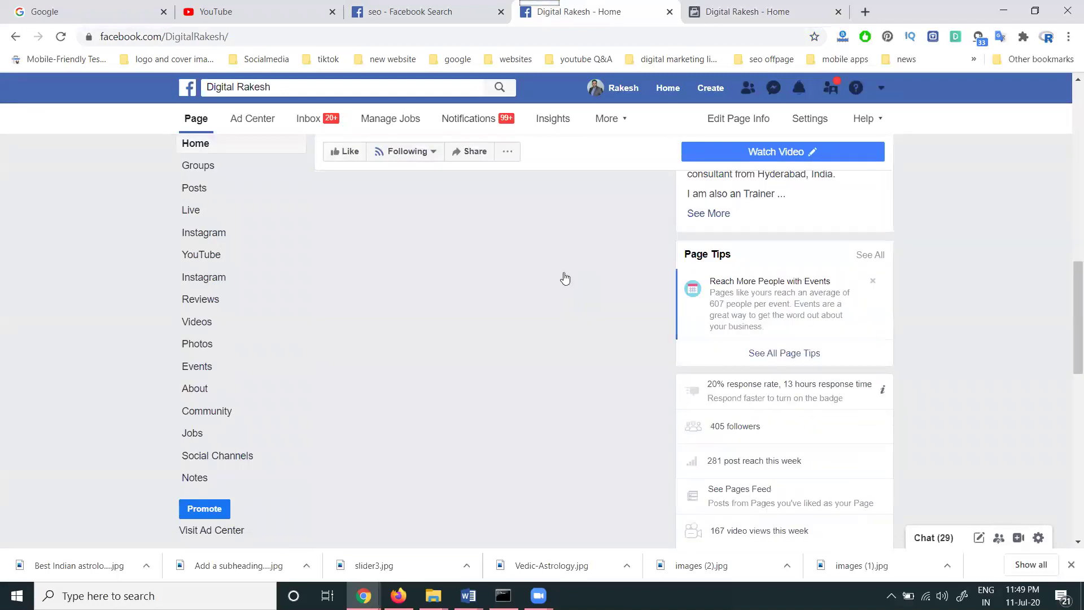
scroll(551, 274, "down", 3)
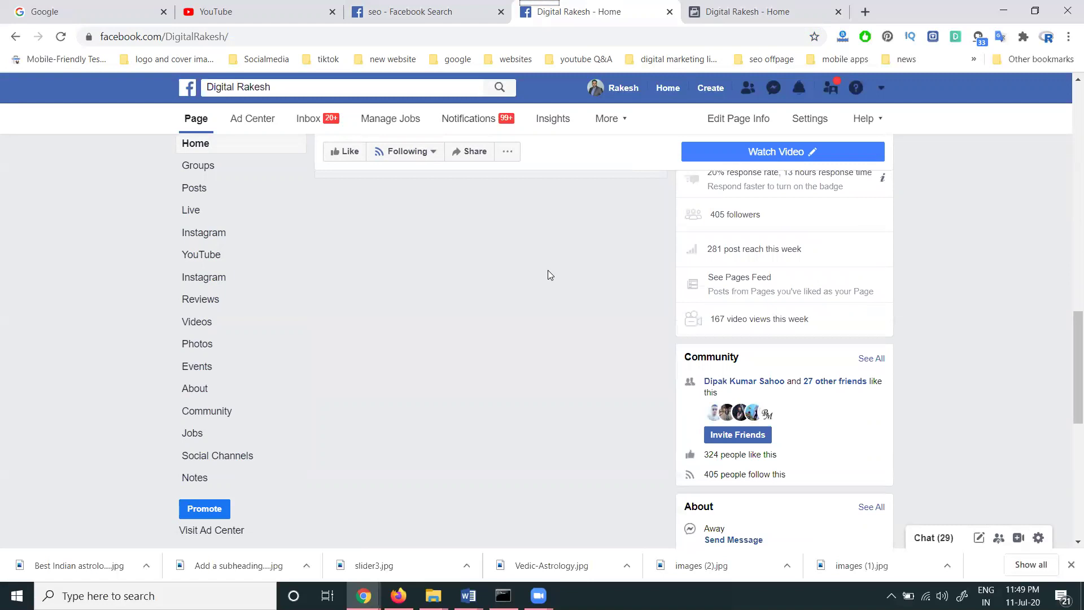
scroll(564, 401, "down", 3)
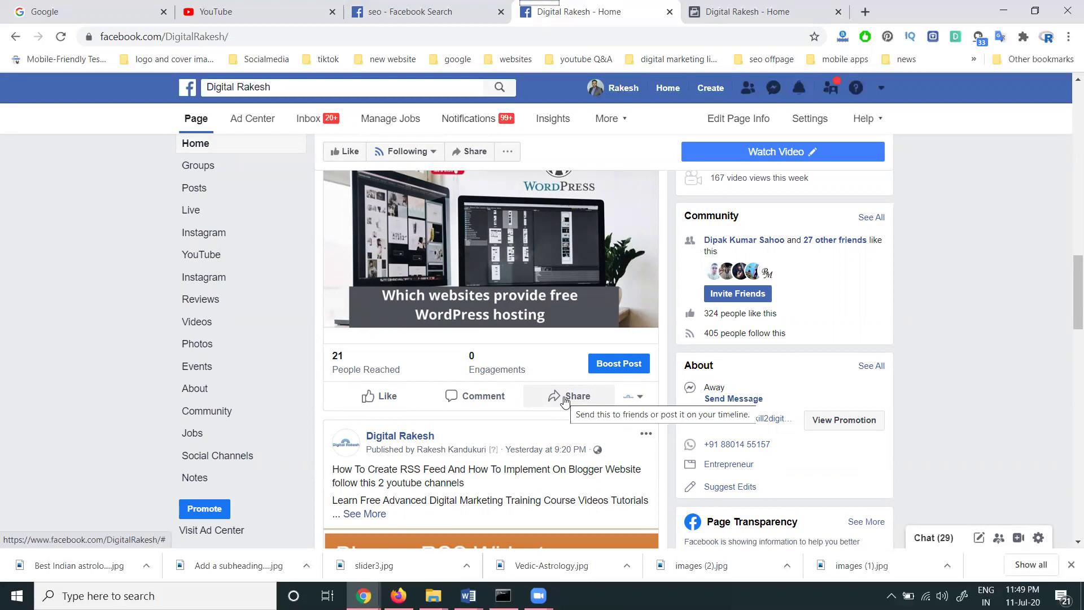
left_click(760, 5)
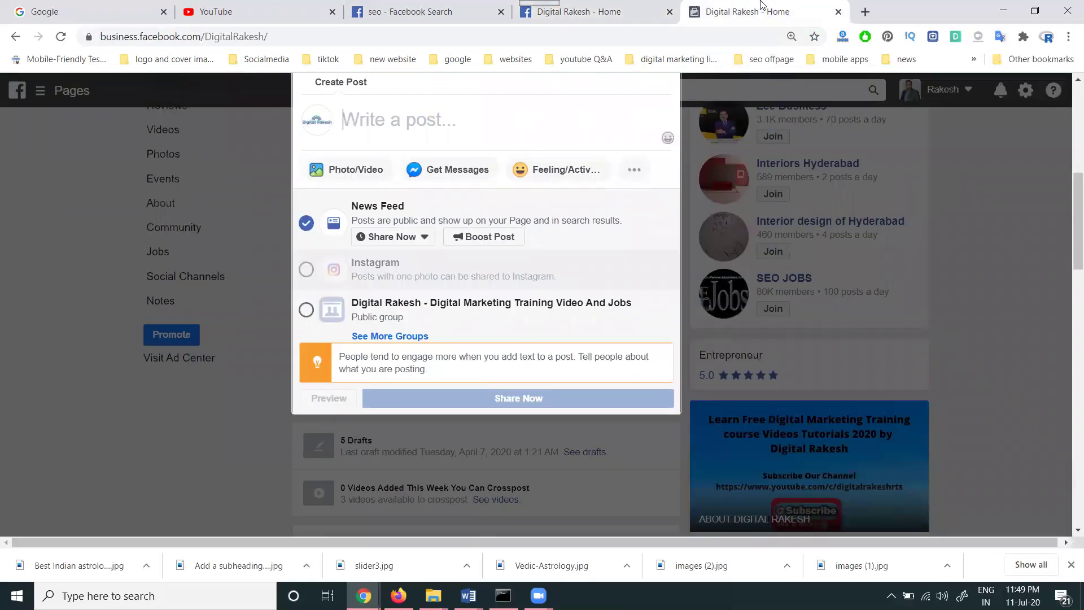
Step: Choose one of the managed pages as the joining identity and send the join request to the Freelance Digital Marketing group
left_click(411, 10)
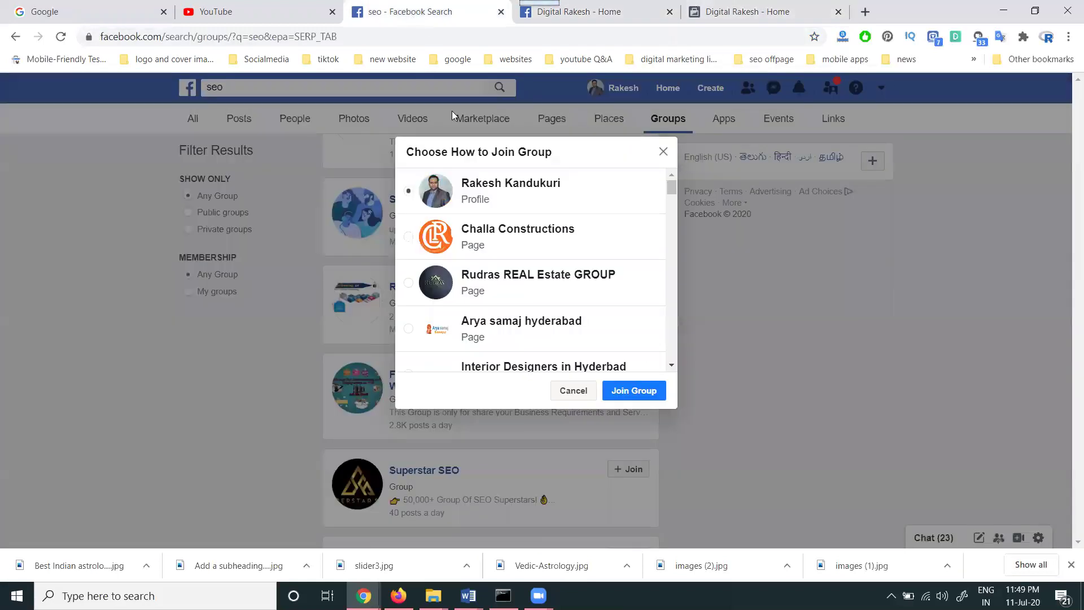
scroll(477, 266, "down", 3)
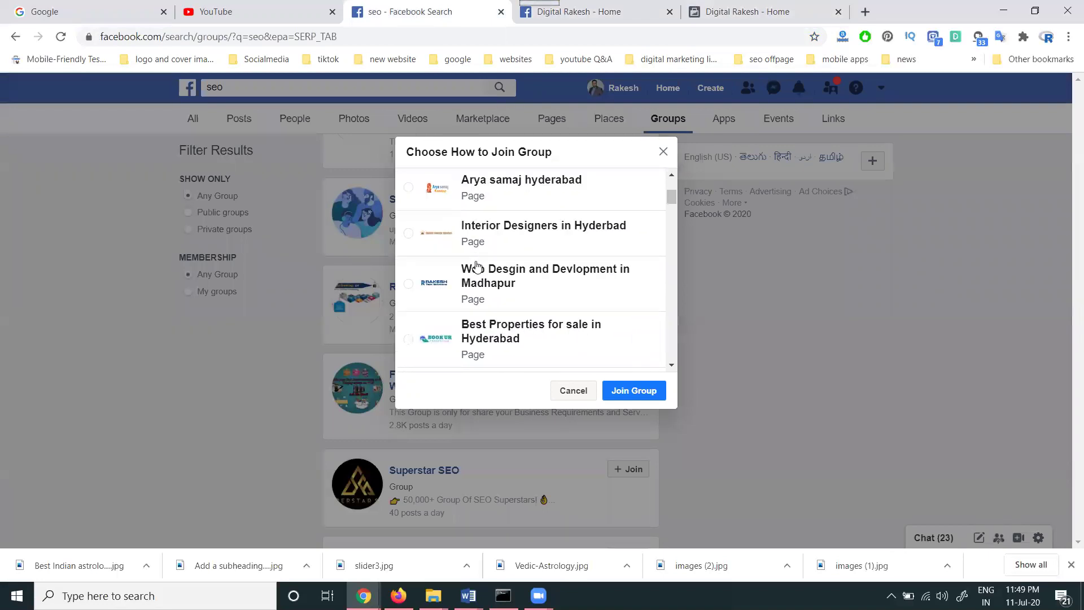
scroll(478, 266, "down", 6)
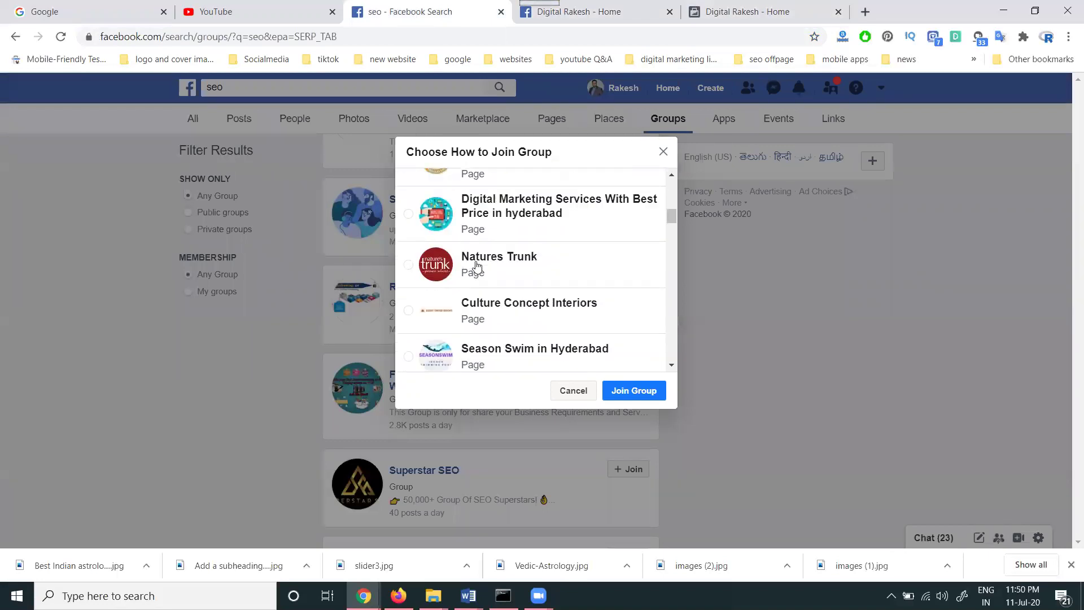
scroll(477, 266, "down", 5)
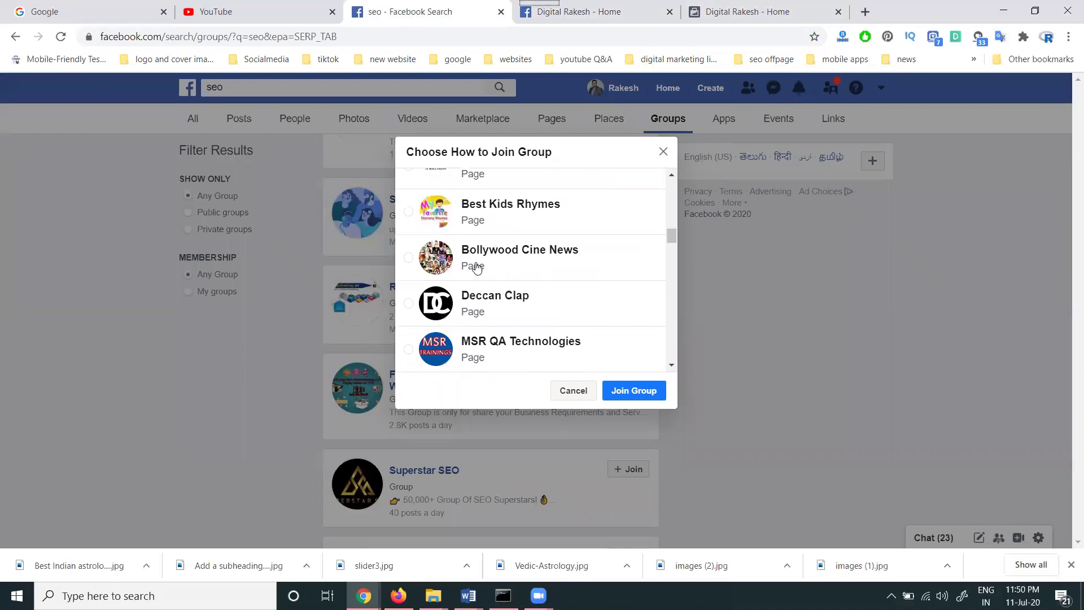
scroll(477, 270, "down", 5)
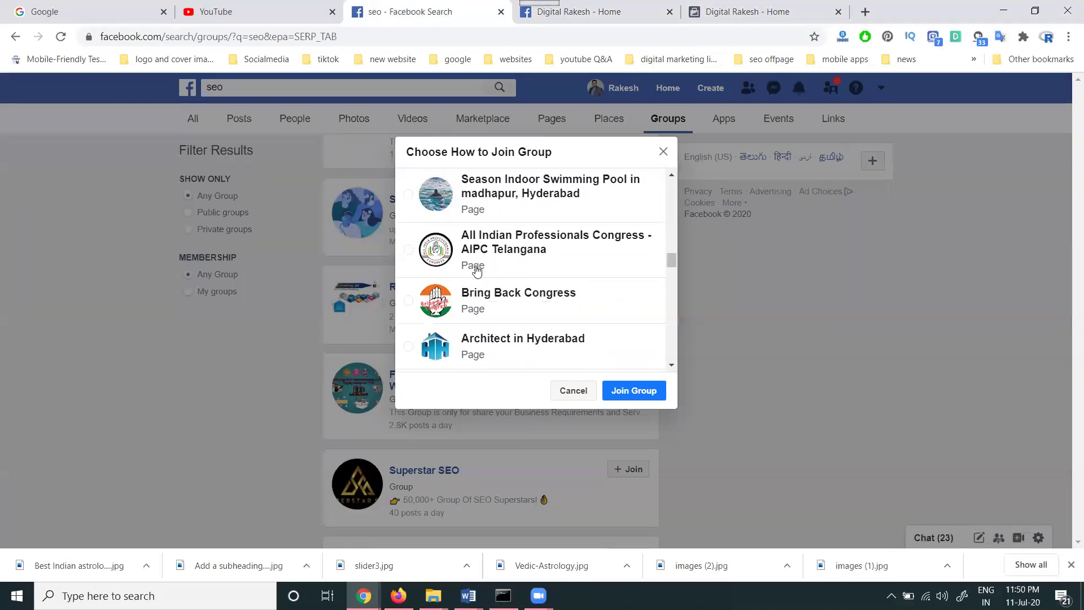
scroll(476, 274, "down", 2)
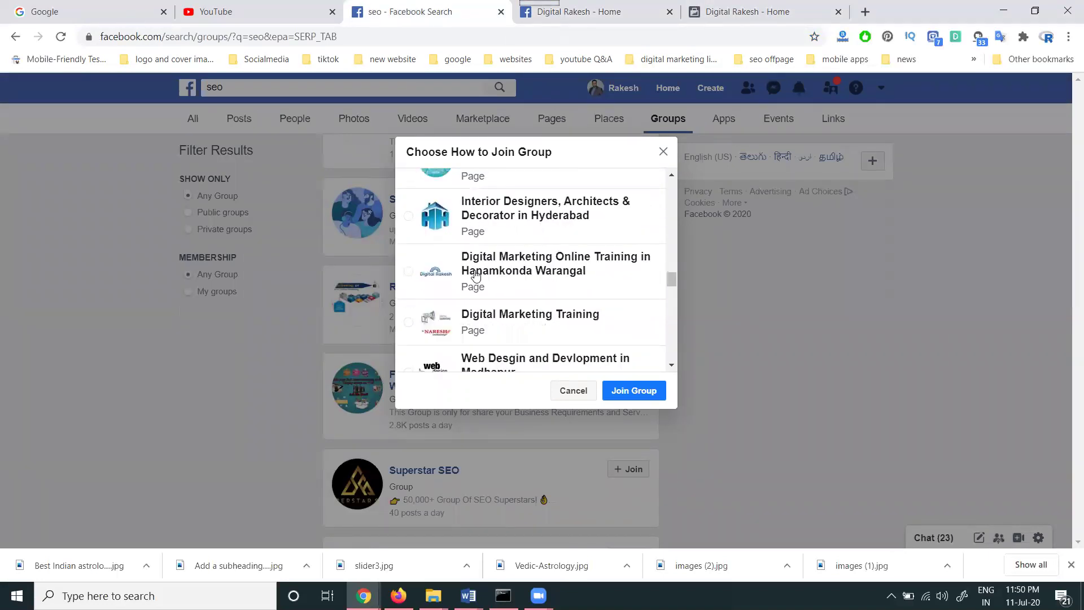
scroll(476, 275, "down", 5)
scroll(476, 277, "down", 6)
scroll(476, 277, "down", 6)
scroll(468, 277, "down", 2)
left_click(477, 346)
left_click(641, 399)
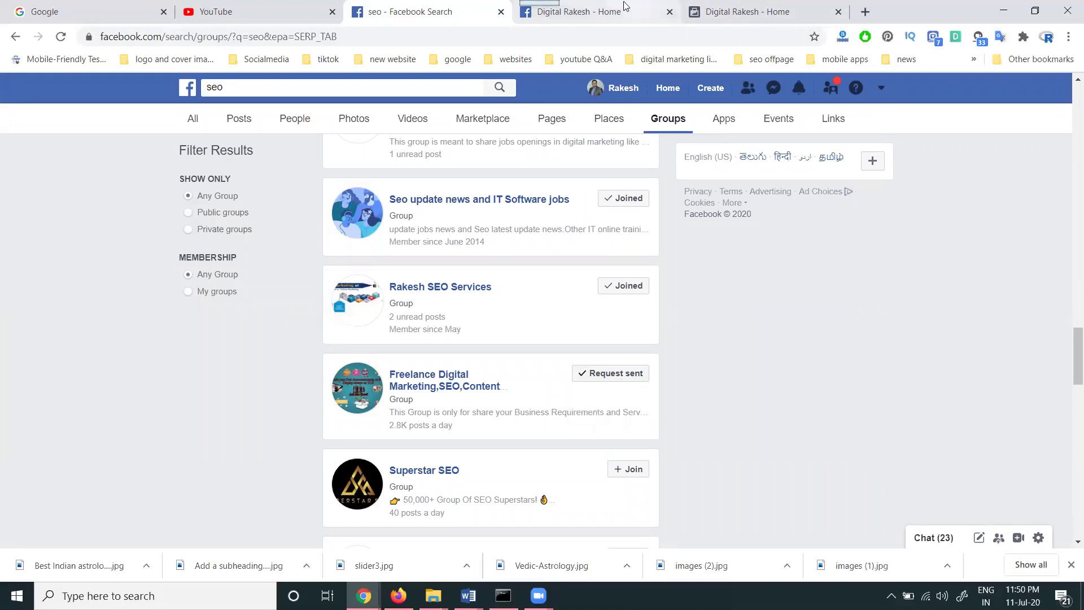
Step: Open the Groups section of the regular Digital Rakesh page separately and review the groups the page owns and has joined
left_click(584, 12)
middle_click(206, 169)
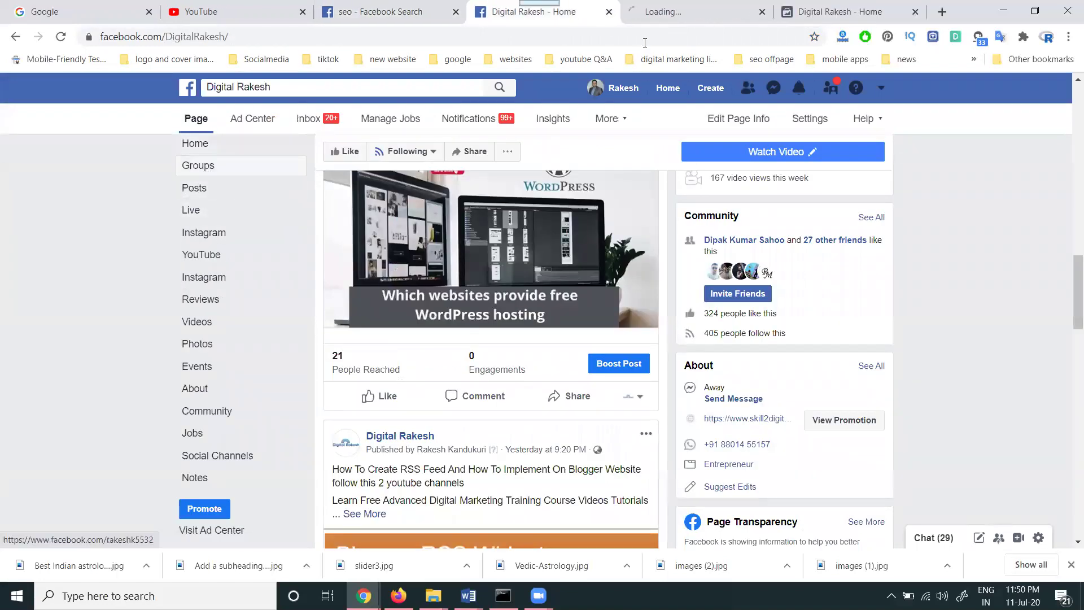
left_click(665, 16)
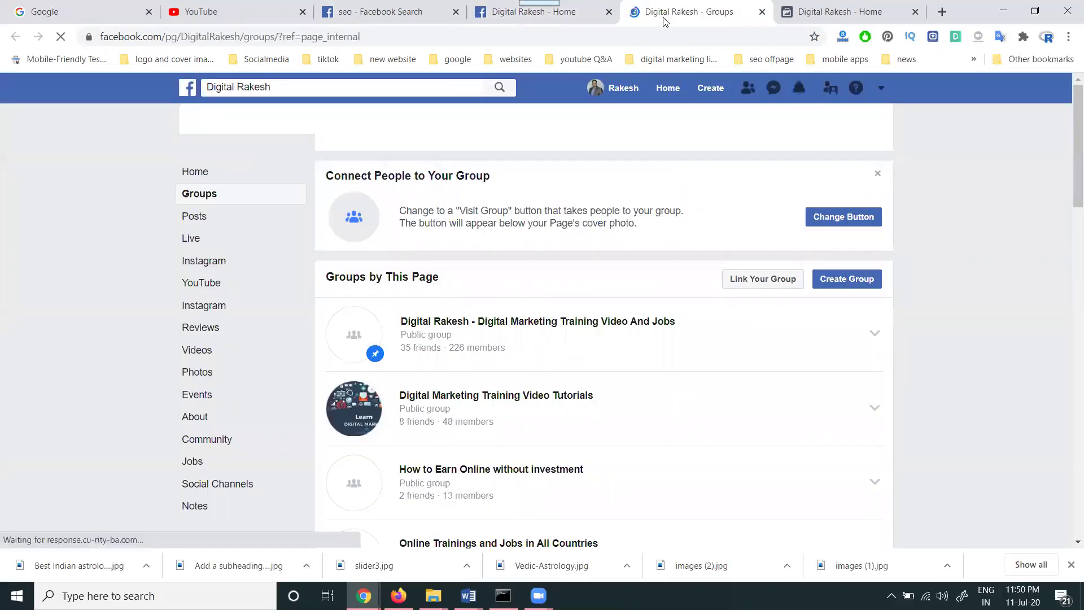
scroll(651, 223, "down", 15)
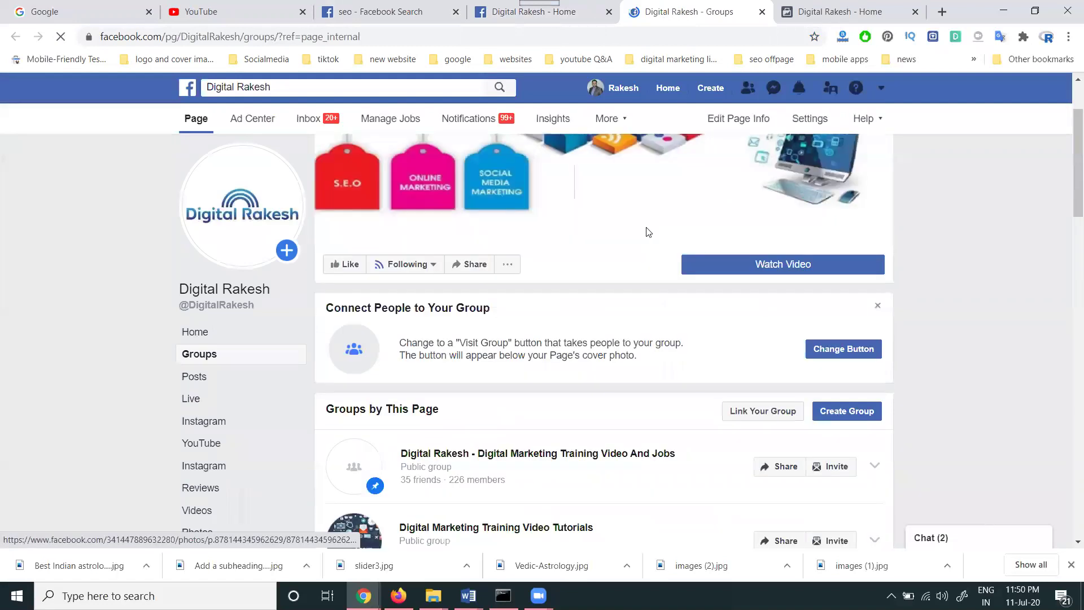
scroll(648, 232, "down", 10)
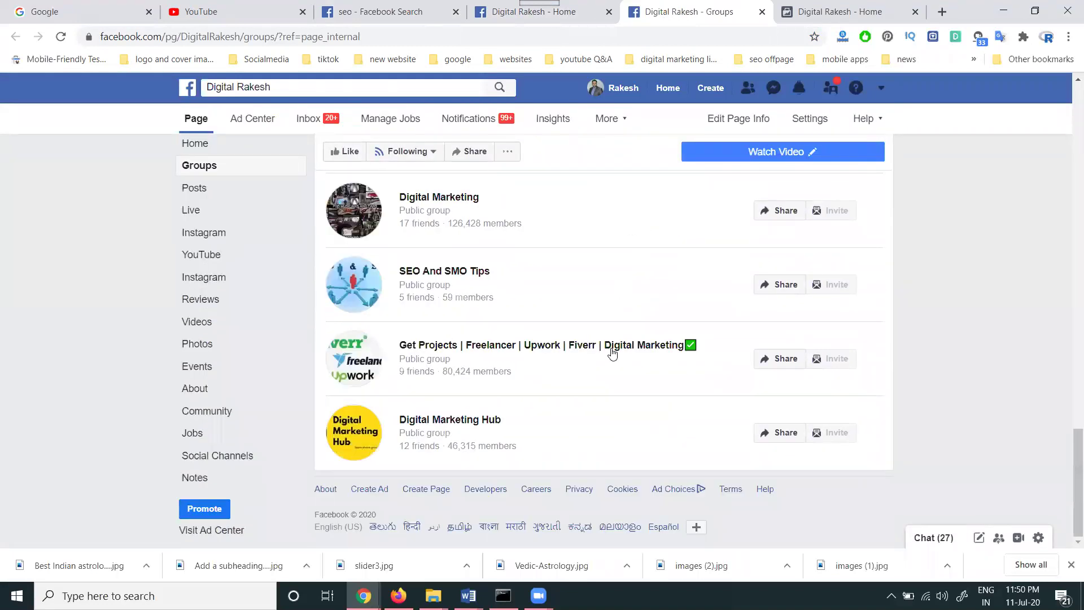
scroll(611, 349, "up", 5)
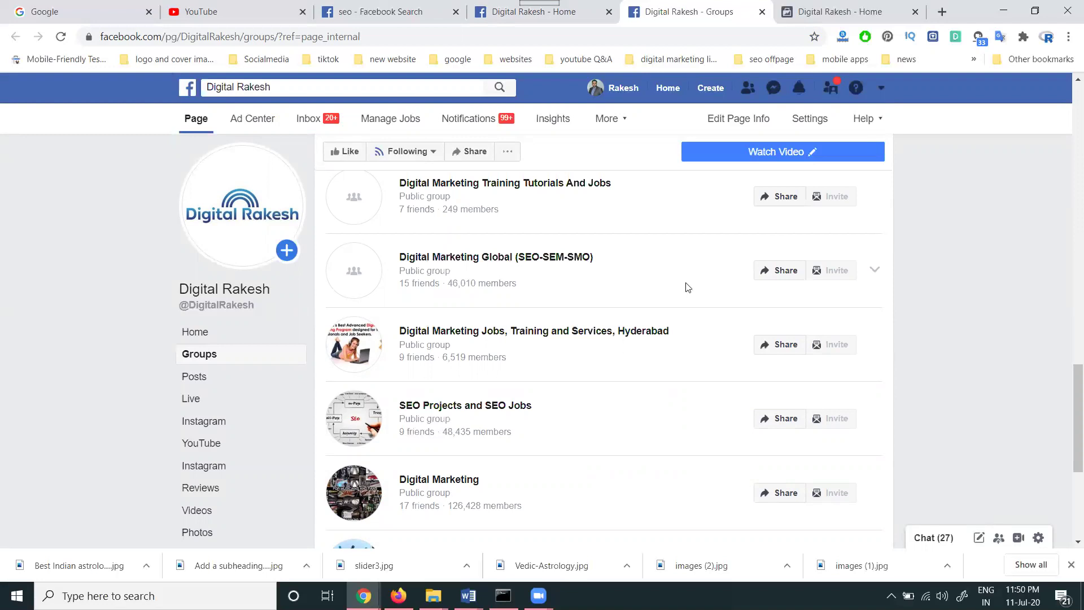
Step: Start a photo upload in the business page's post composer and browse to the july 2020 folder inside digital rakesh on New Volume (E:)
left_click(844, 10)
left_click(306, 309)
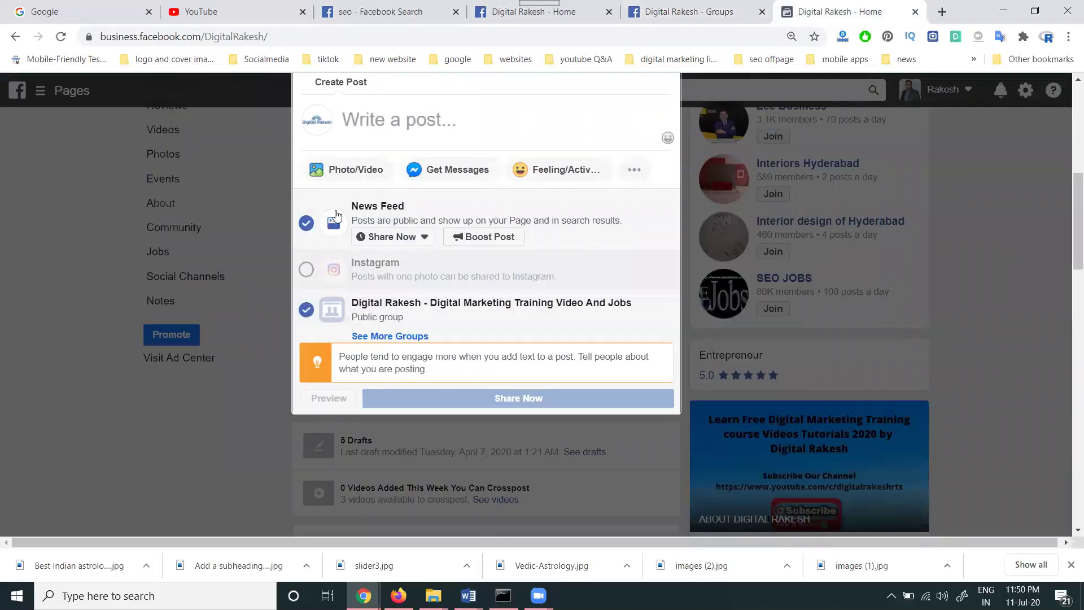
left_click(346, 171)
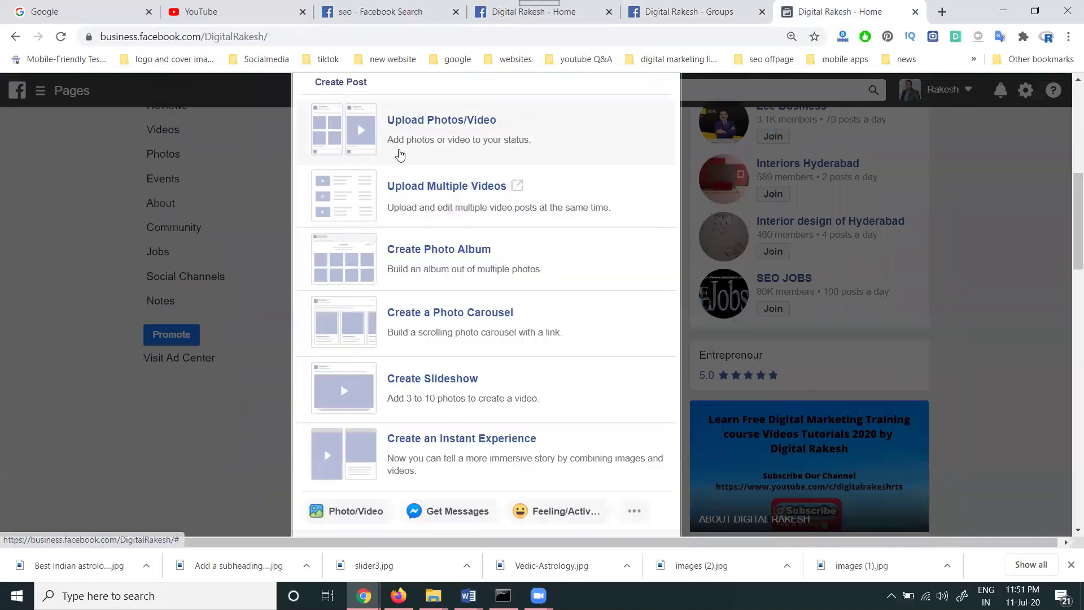
left_click(401, 152)
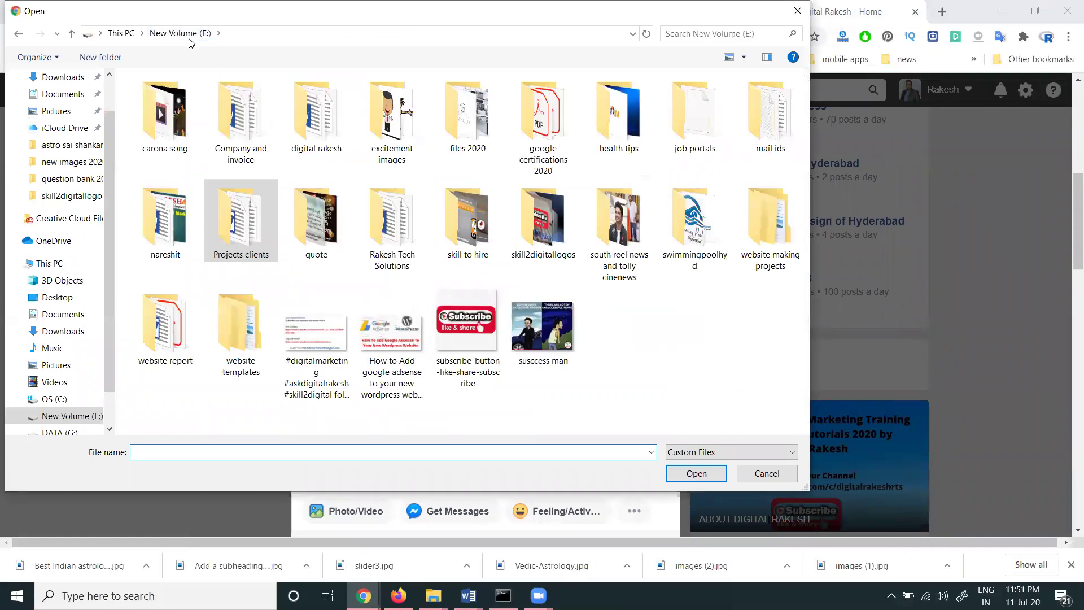
double_click(306, 152)
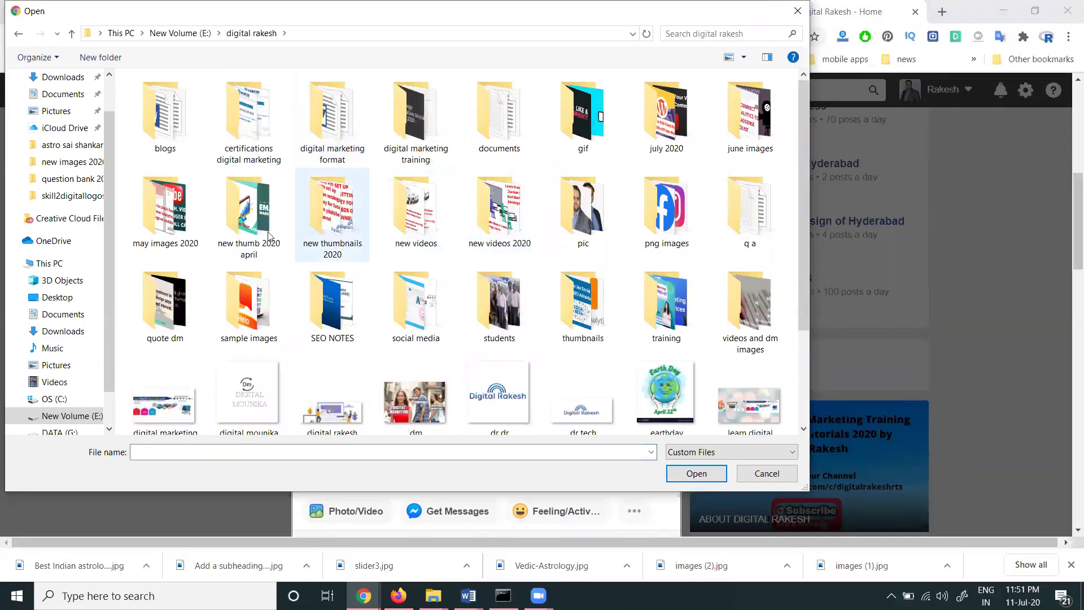
left_click(655, 120)
double_click(655, 120)
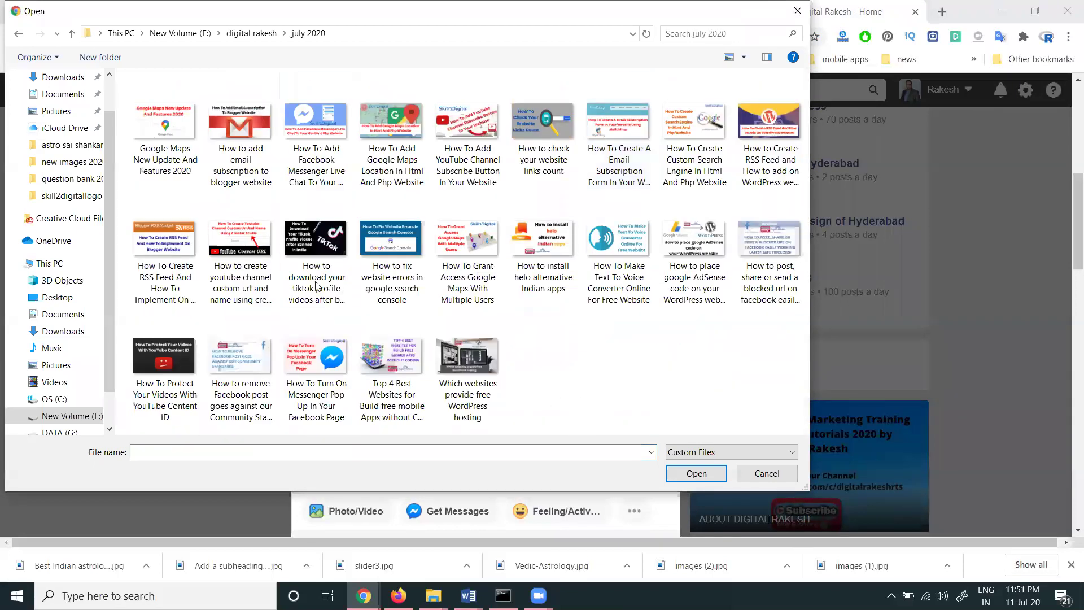
Step: Attach the image How To Turn On Messenger Pop Up In Your Facebook Page and use its copied file name as the post text
left_click(320, 401)
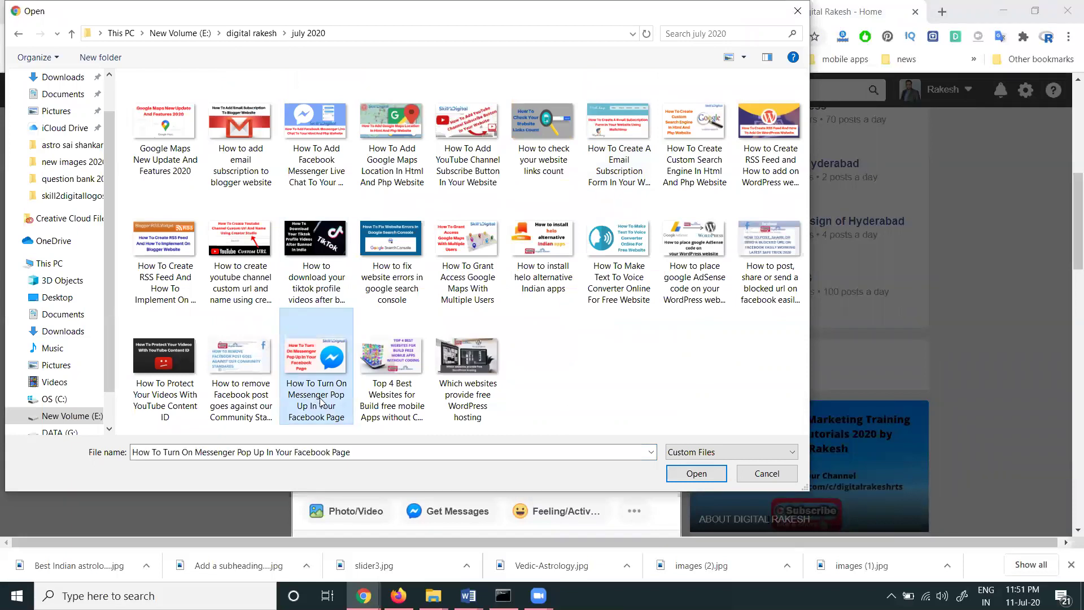
right_click(320, 401)
left_click(322, 438)
left_click(322, 371)
double_click(322, 370)
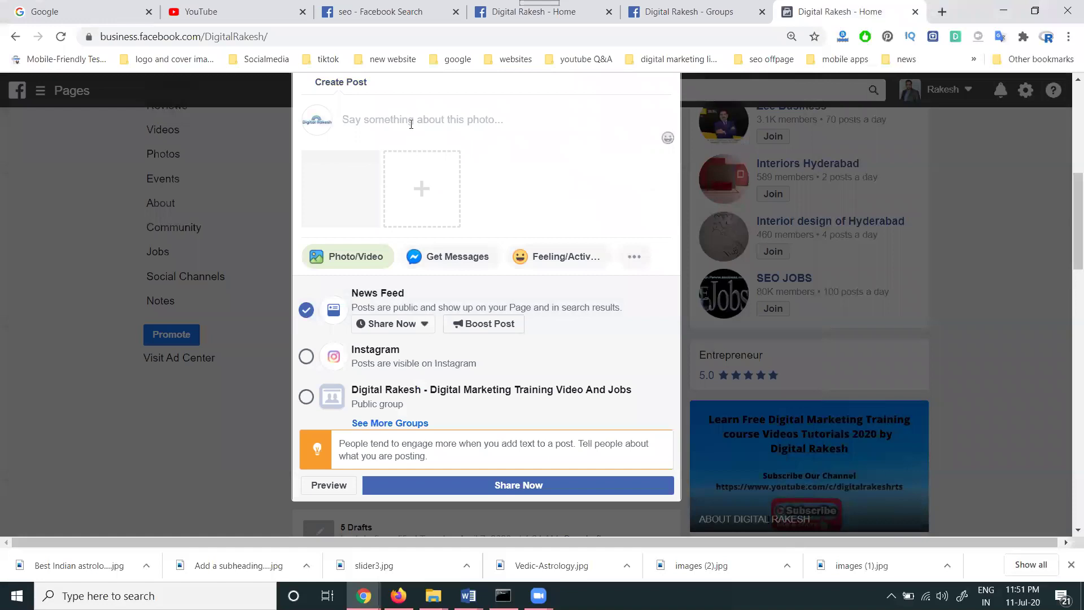
key("ctrl+v")
Step: Copy the selected promotional text and hashtags from the smo content document in Word and paste them below the post's title line
left_click(469, 596)
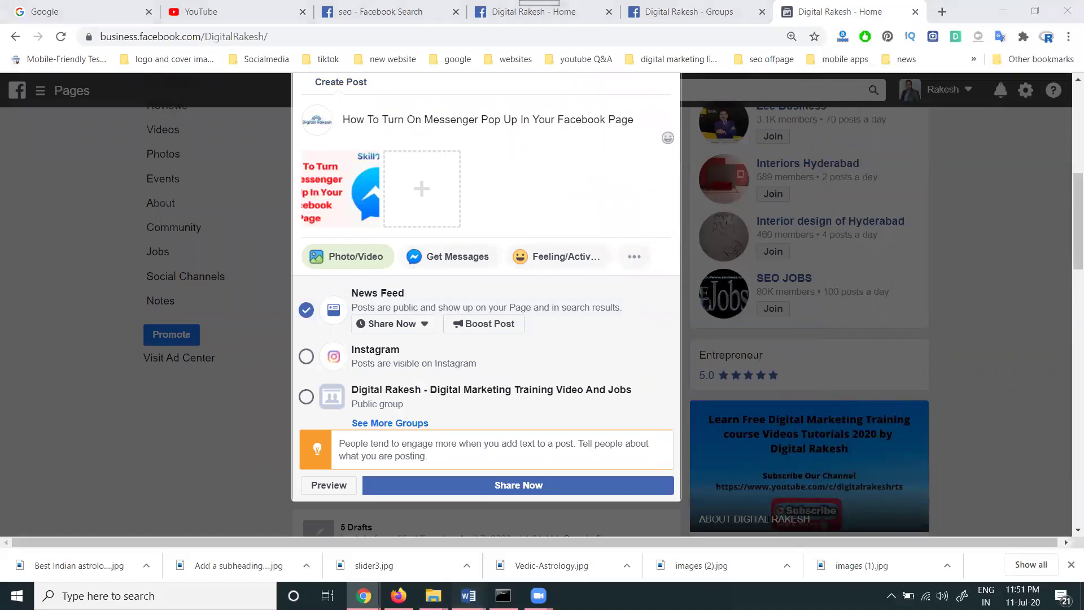
left_click(472, 525)
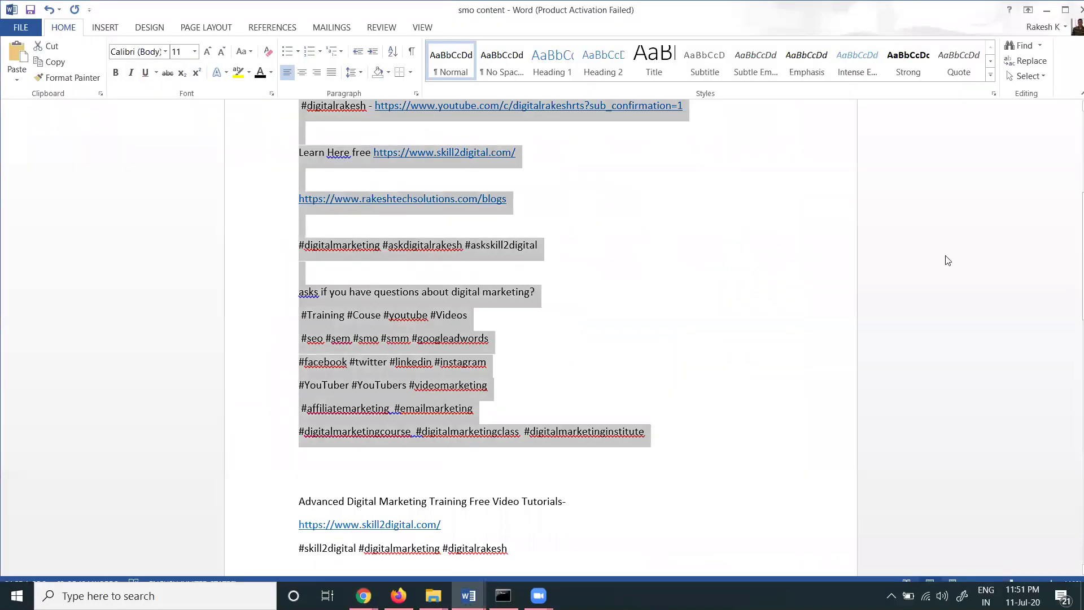
left_click(1046, 10)
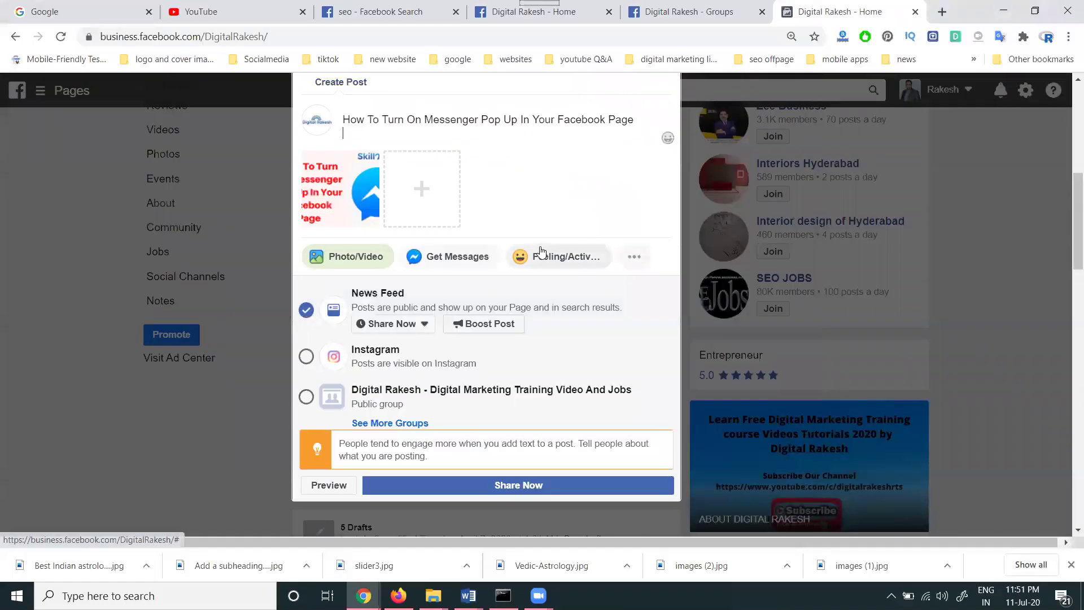
key("ctrl+v")
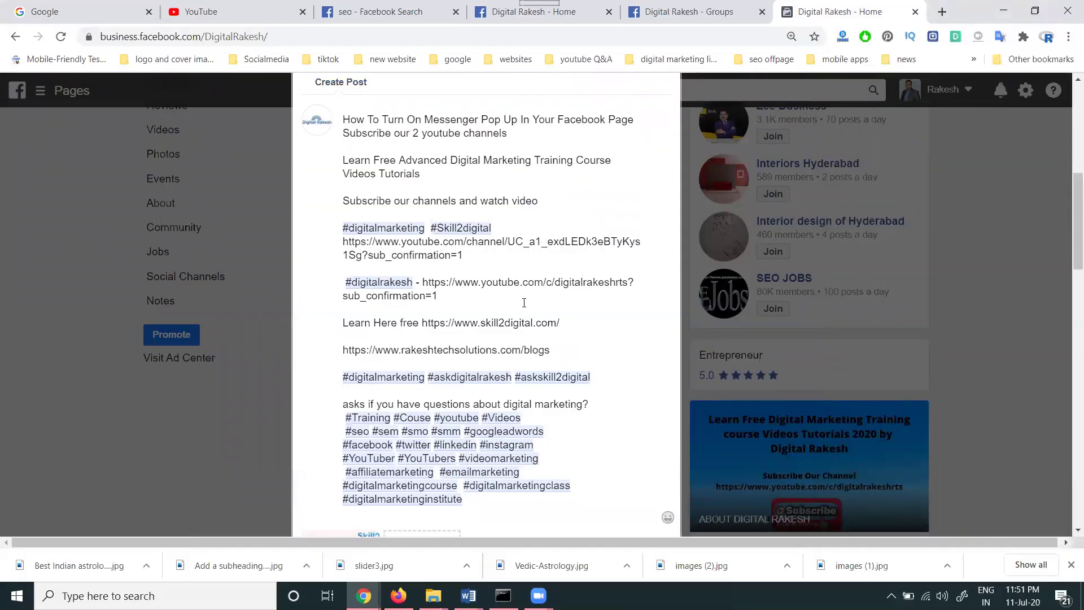
Step: Add the Digital Rakesh - Digital Marketing Training Video And Jobs group as a sharing destination and publish the post
scroll(482, 341, "down", 3)
scroll(365, 467, "down", 3)
left_click(305, 424)
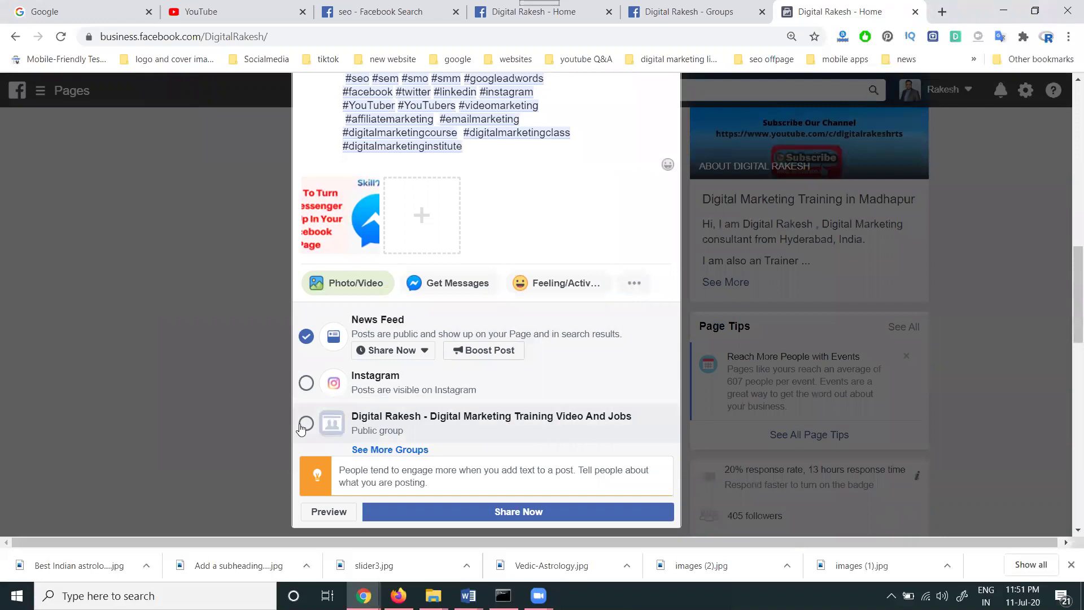
left_click(442, 511)
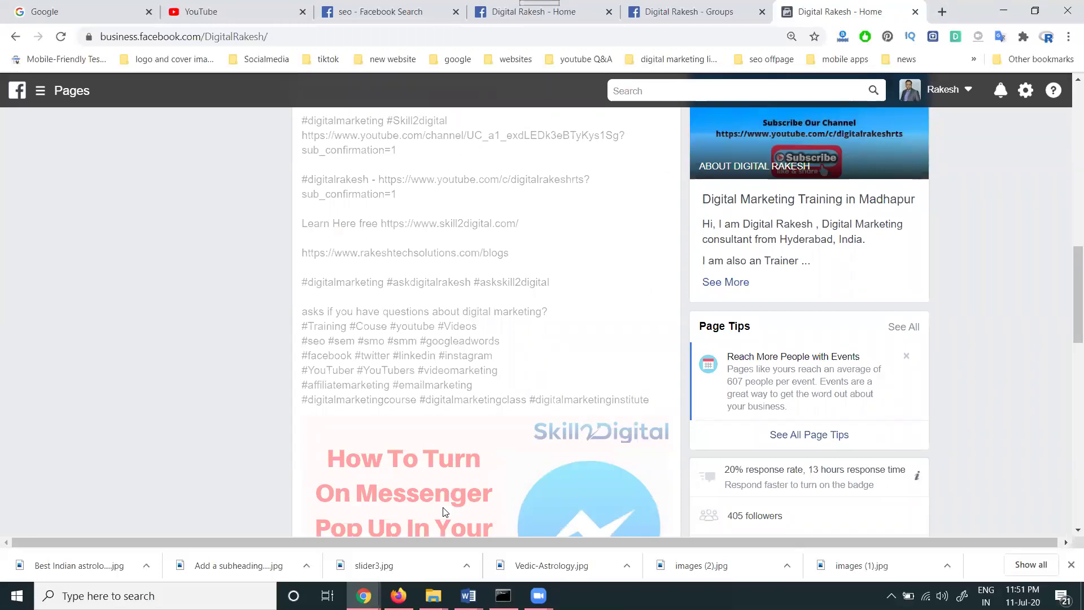
Step: Return to the regular page's group lists and look through the joined groups and the groups by this page
left_click(656, 7)
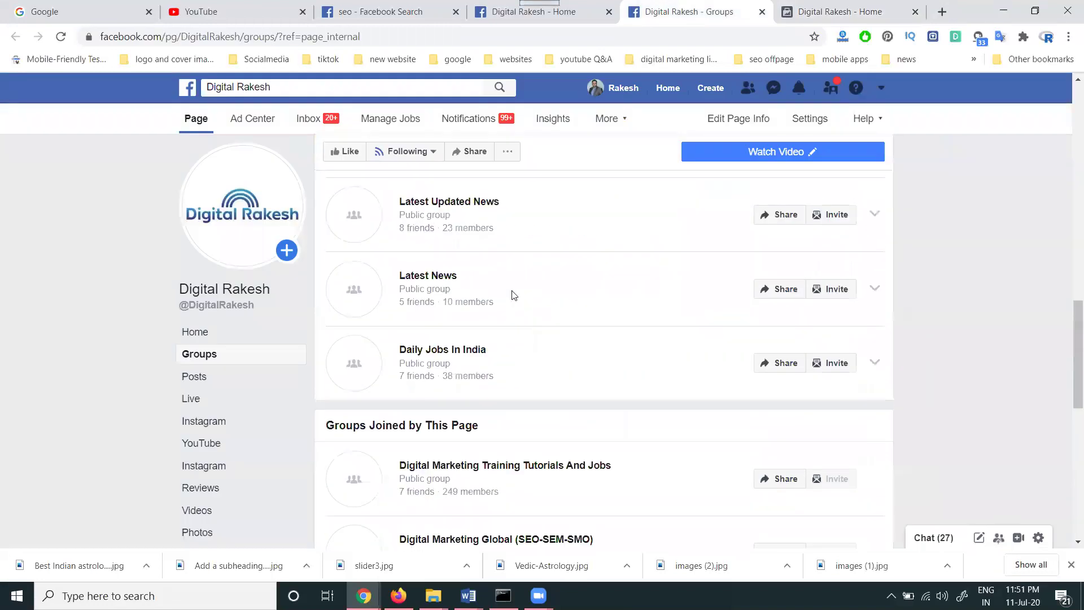
scroll(514, 293, "down", 1)
scroll(513, 294, "down", 9)
scroll(514, 291, "up", 13)
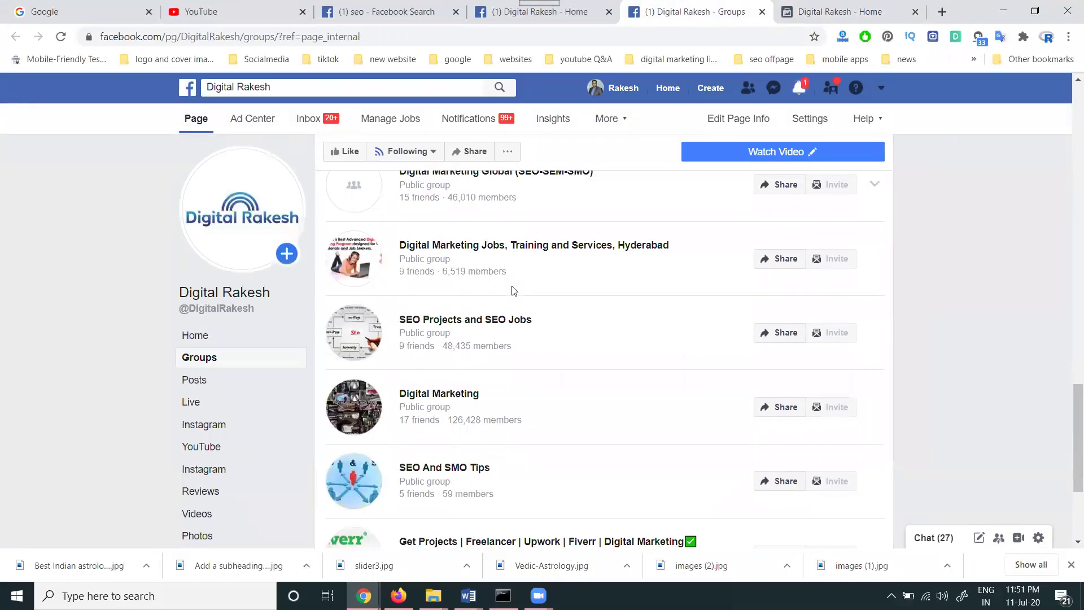
scroll(514, 290, "up", 6)
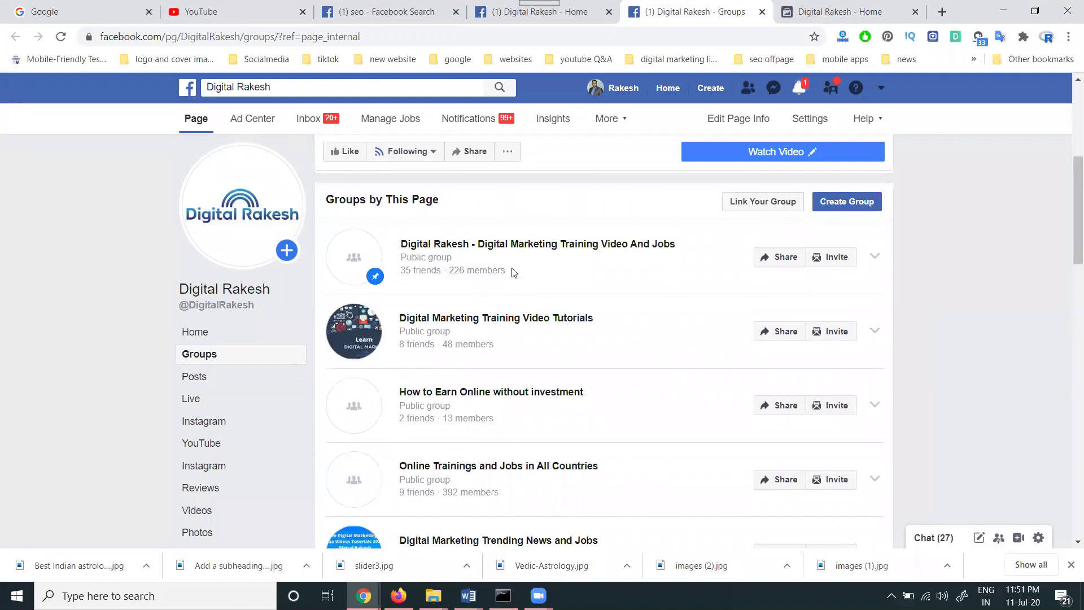
Step: Open the Digital Rakesh - Digital Marketing Training Video And Jobs group separately and expand the full text of the newly shared post
middle_click(512, 248)
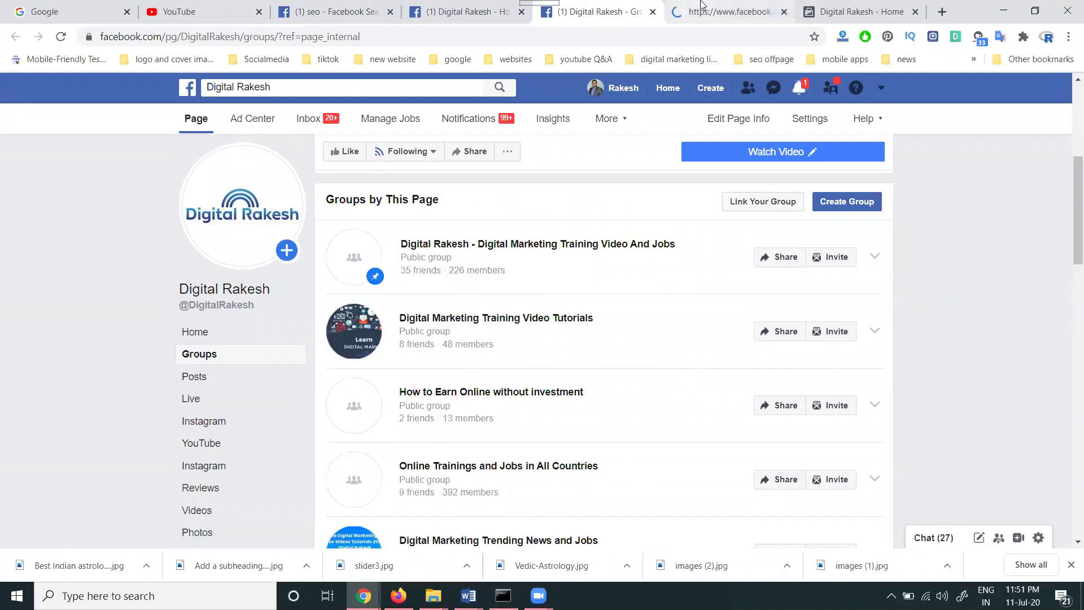
left_click(703, 11)
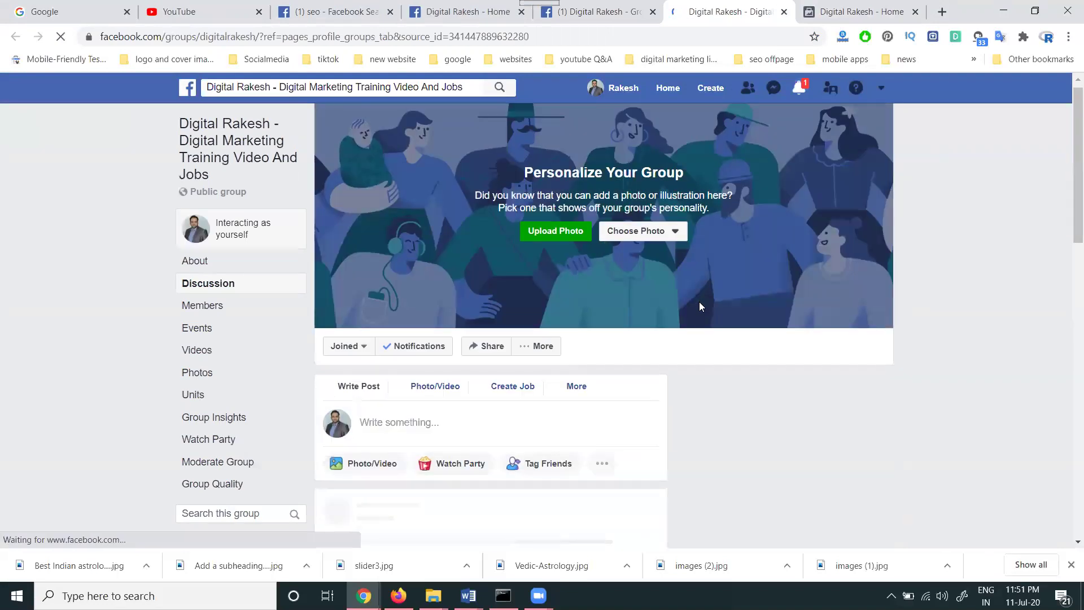
scroll(699, 301, "down", 2)
scroll(491, 305, "down", 2)
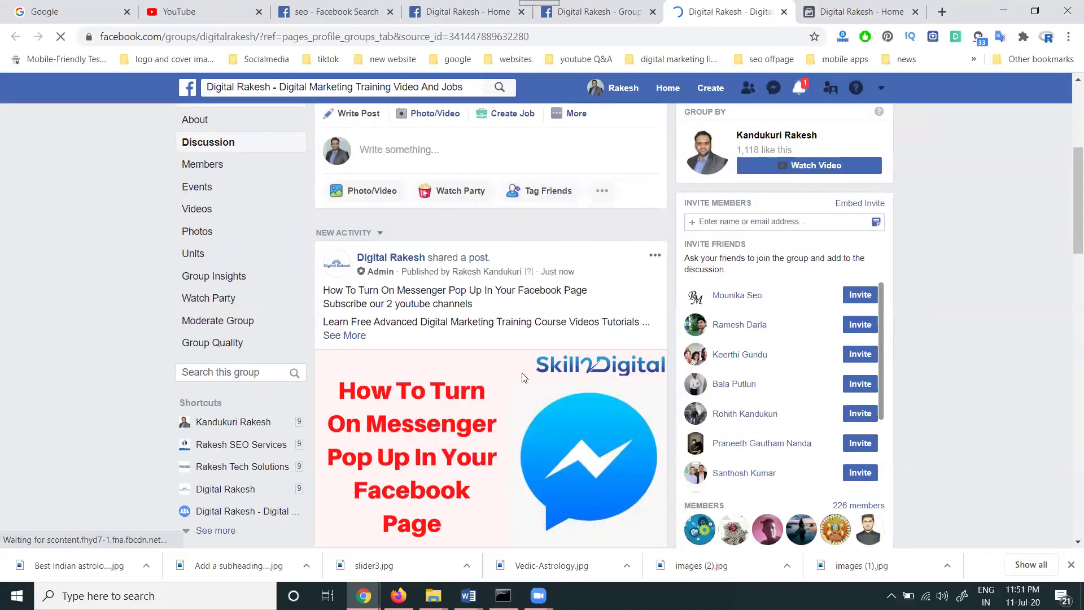
scroll(454, 254, "down", 2)
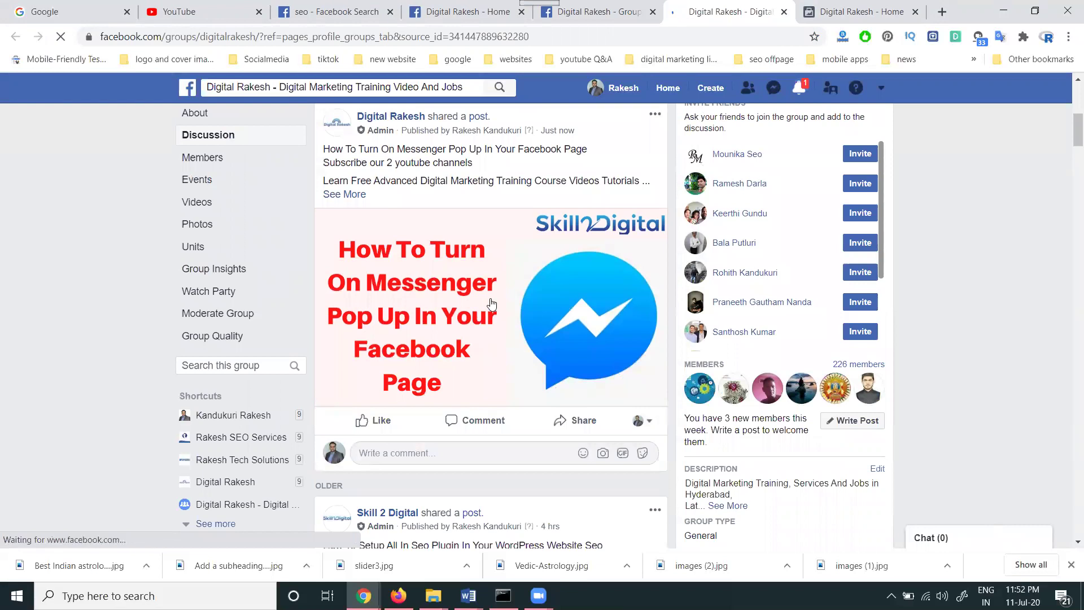
left_click(354, 196)
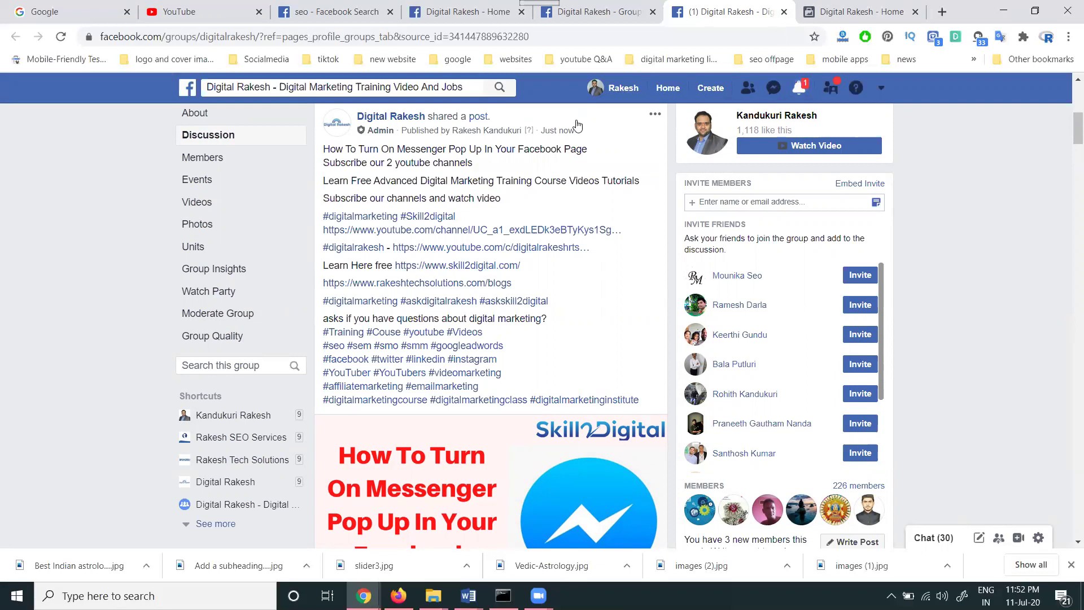
Step: Go back to the business version of the page and highlight the /DigitalRakesh/ part of its web address
left_click(854, 12)
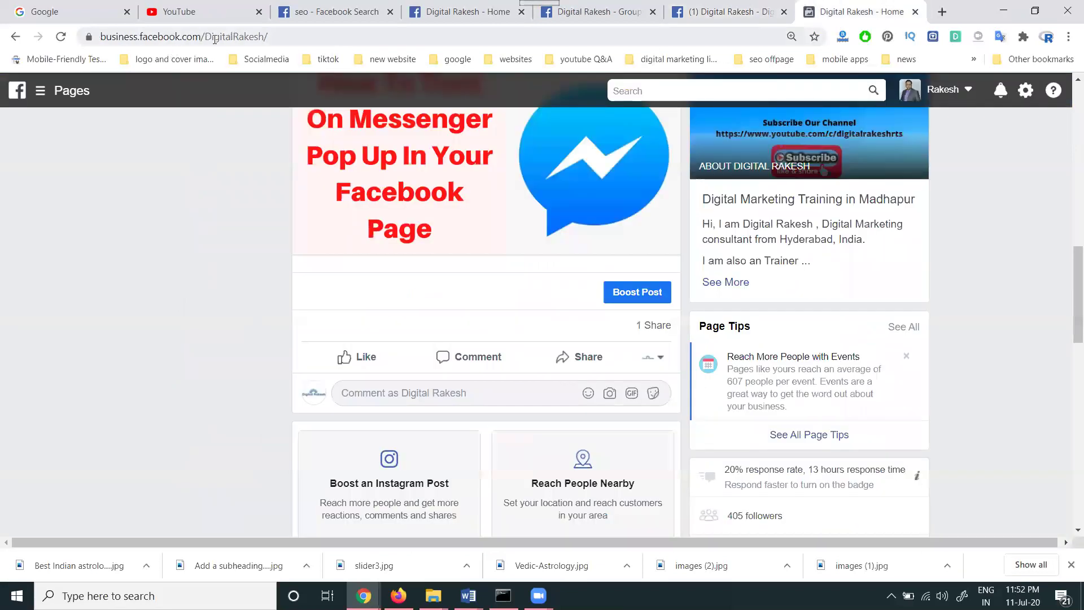
left_click_drag(204, 37, 293, 47)
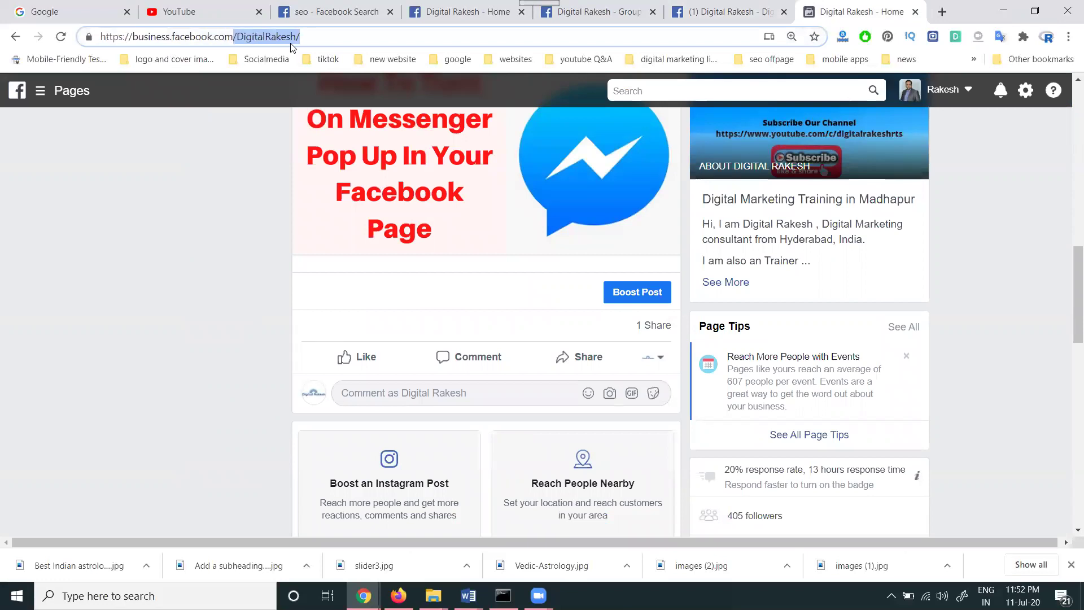